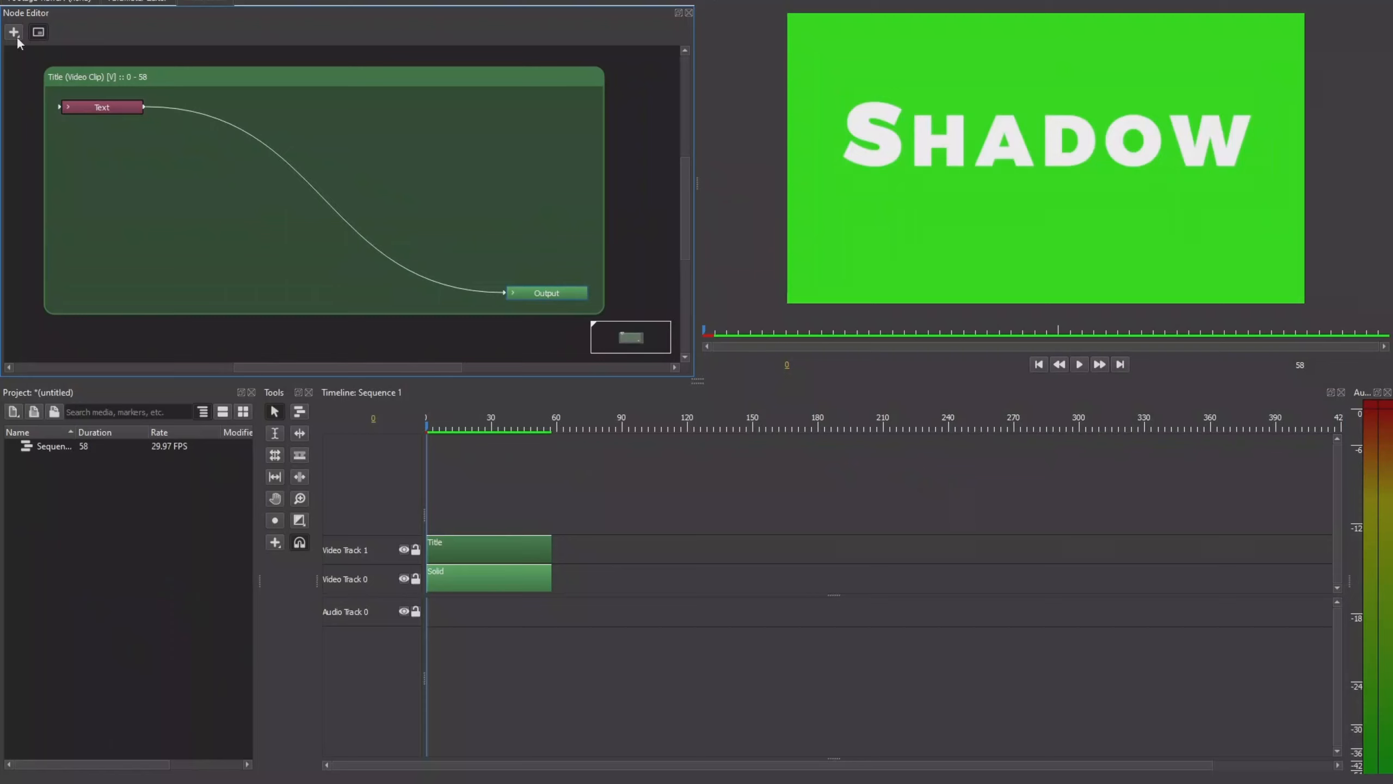
# Step: Add a Drop Shadow filter node between the Text and Output nodes of the title clip
pyautogui.click(15, 33)
pyautogui.moveTo(61, 73)
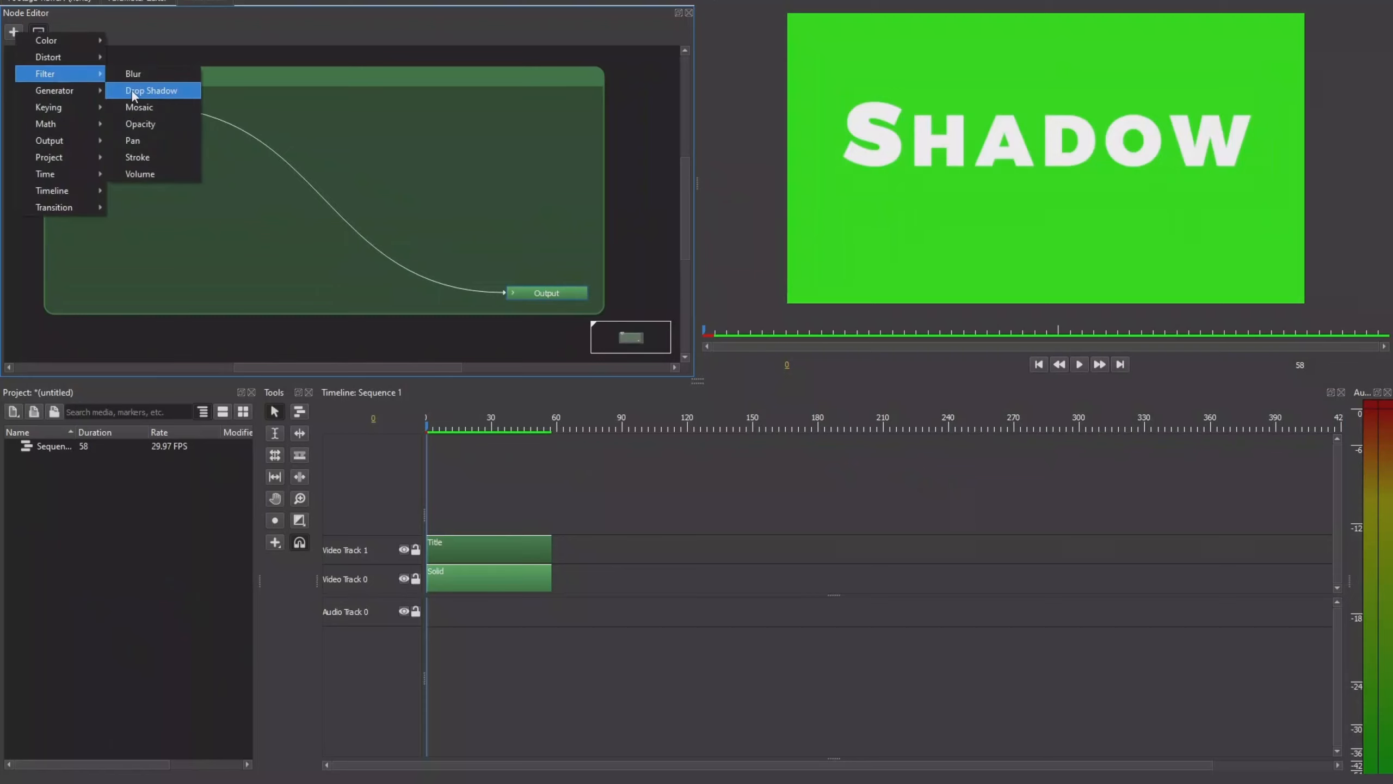
pyautogui.click(142, 90)
pyautogui.click(293, 174)
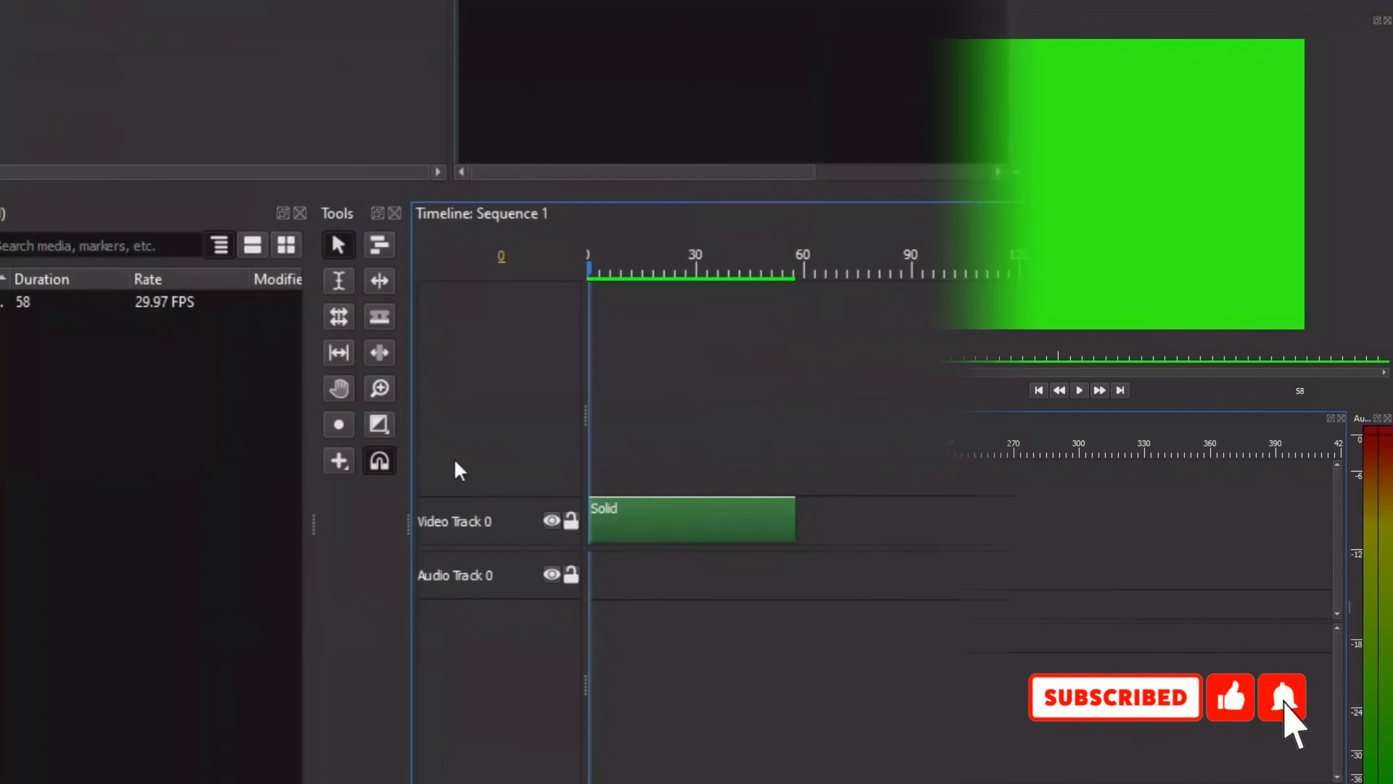
# Step: Create a Title clip on a new video track above the Solid clip, matching its 58-frame length
pyautogui.click(336, 467)
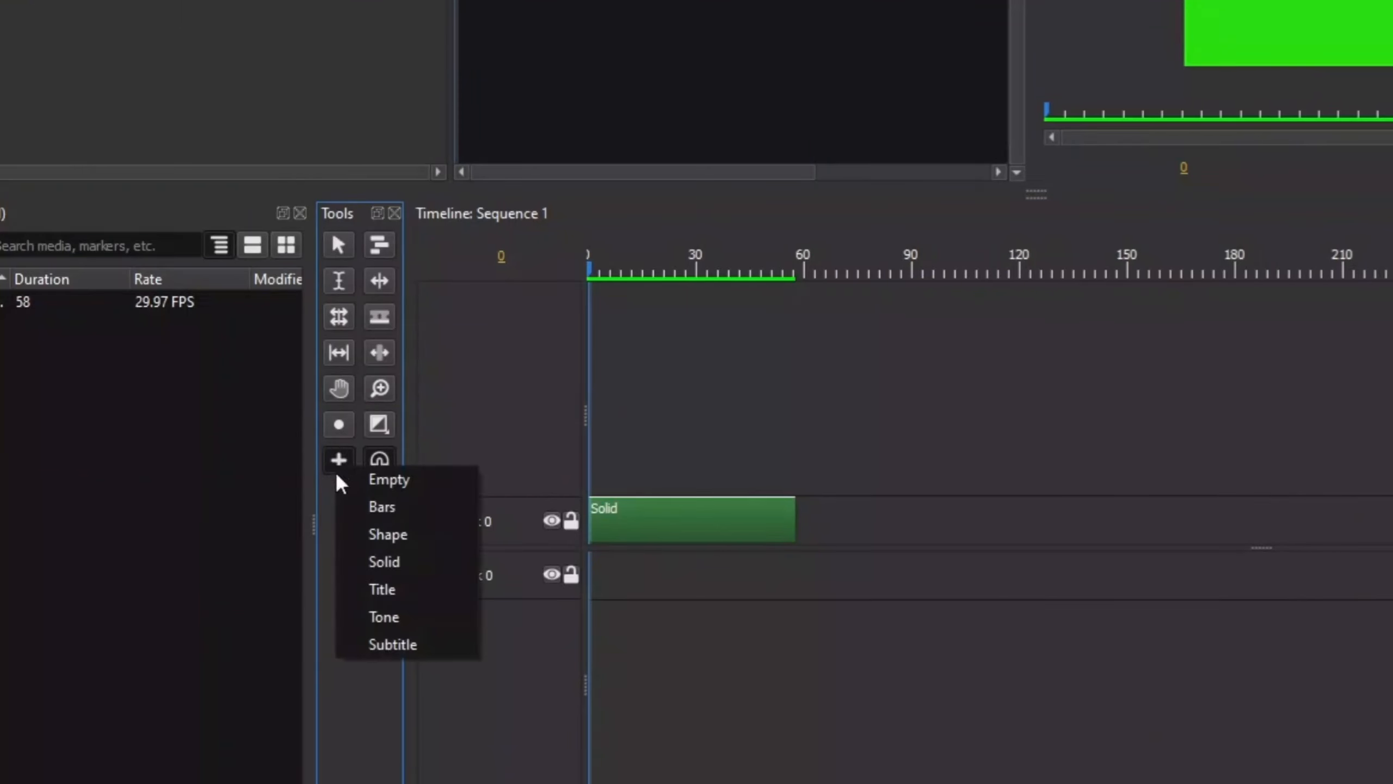
pyautogui.click(382, 601)
pyautogui.moveTo(603, 475); pyautogui.dragTo(789, 473)
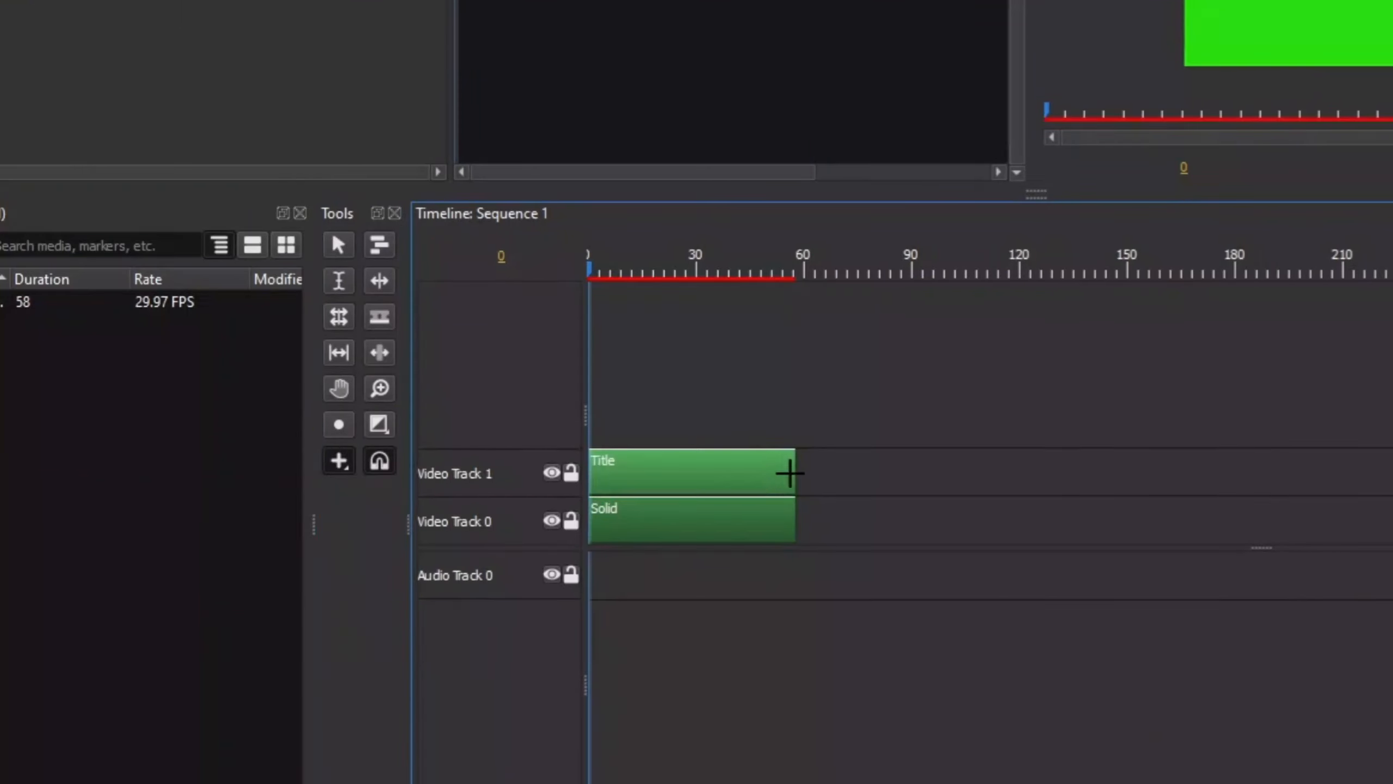
pyautogui.press('v')
# Step: Replace the title clip's sample text with "SHADOW"
pyautogui.click(754, 482)
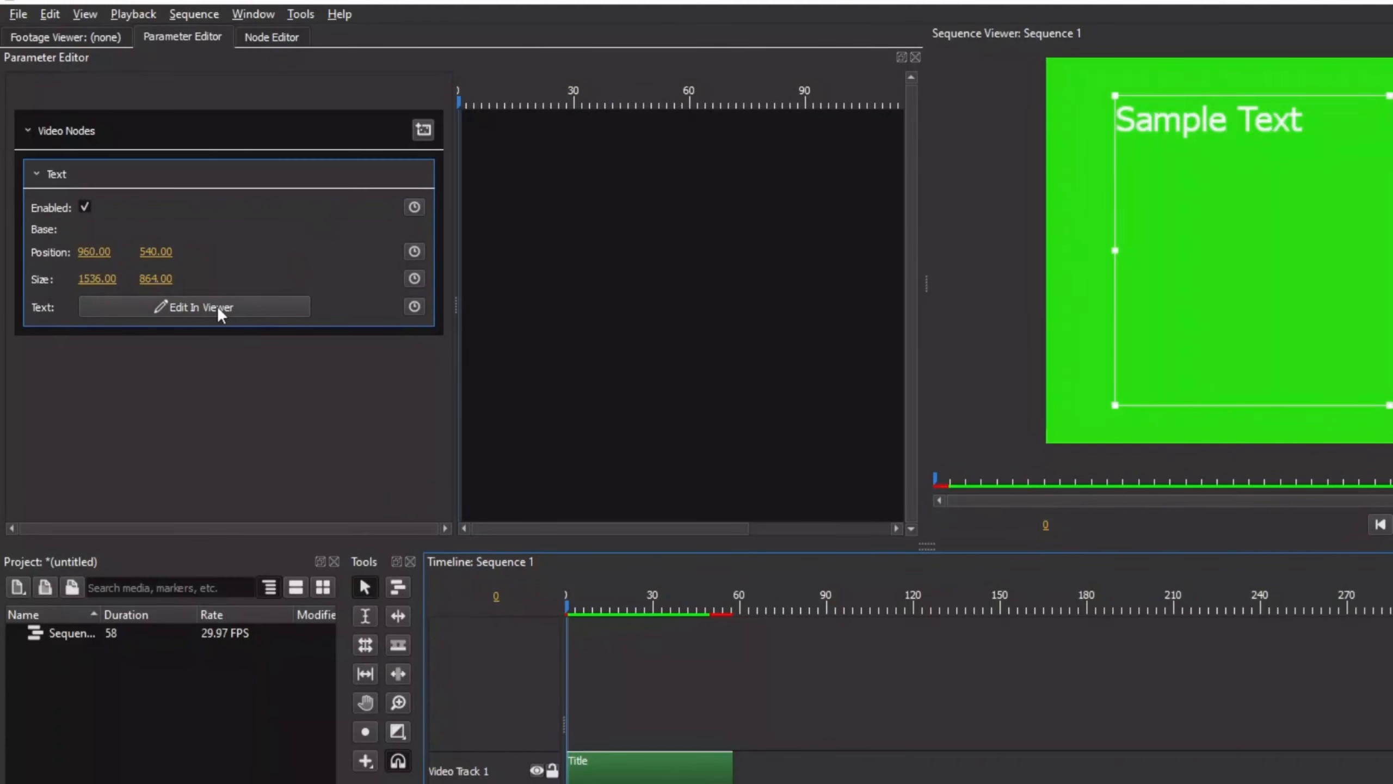
pyautogui.click(202, 307)
pyautogui.click(1175, 123)
pyautogui.moveTo(1304, 123); pyautogui.dragTo(1047, 113)
pyautogui.write('SHADOW')
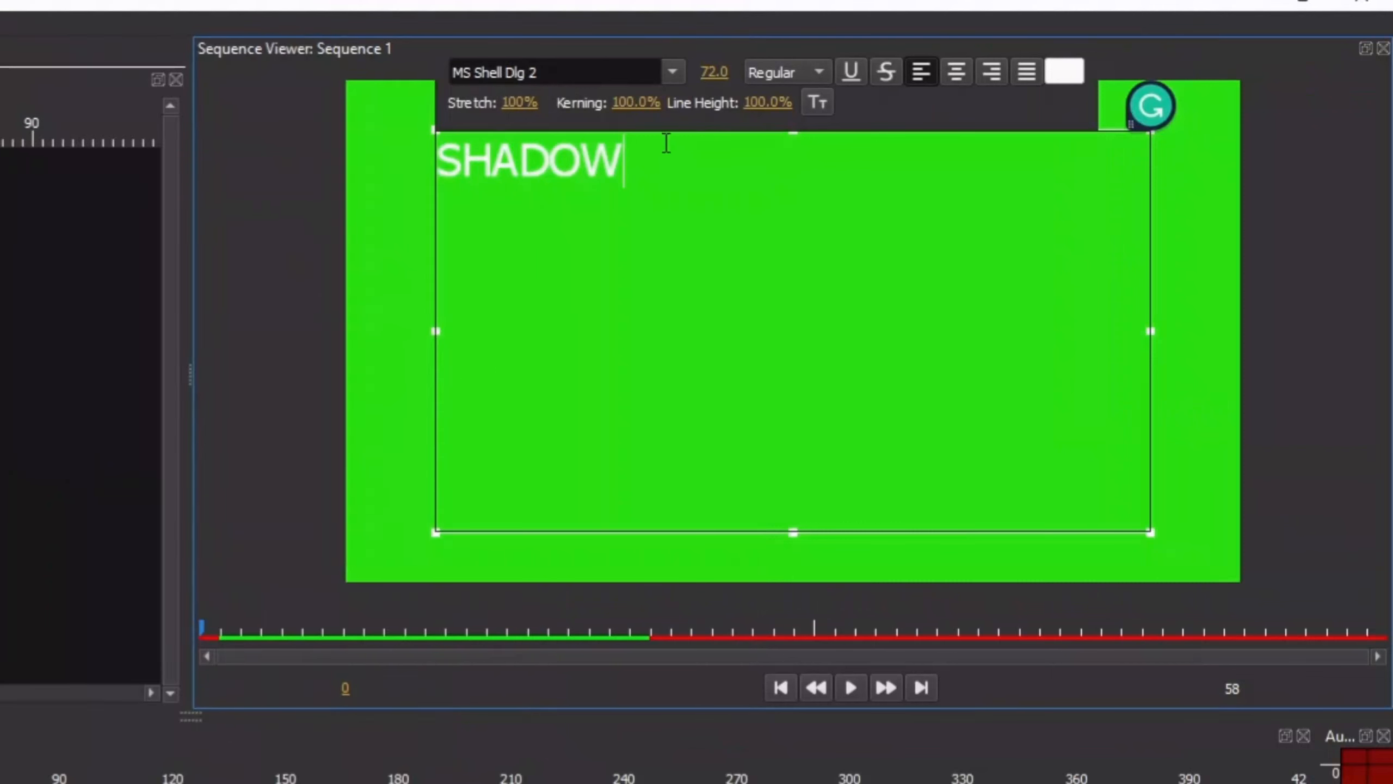
# Step: Center the whole SHADOW text and set its font to Montserrat Black
pyautogui.hotkey('ctrl', 'a')
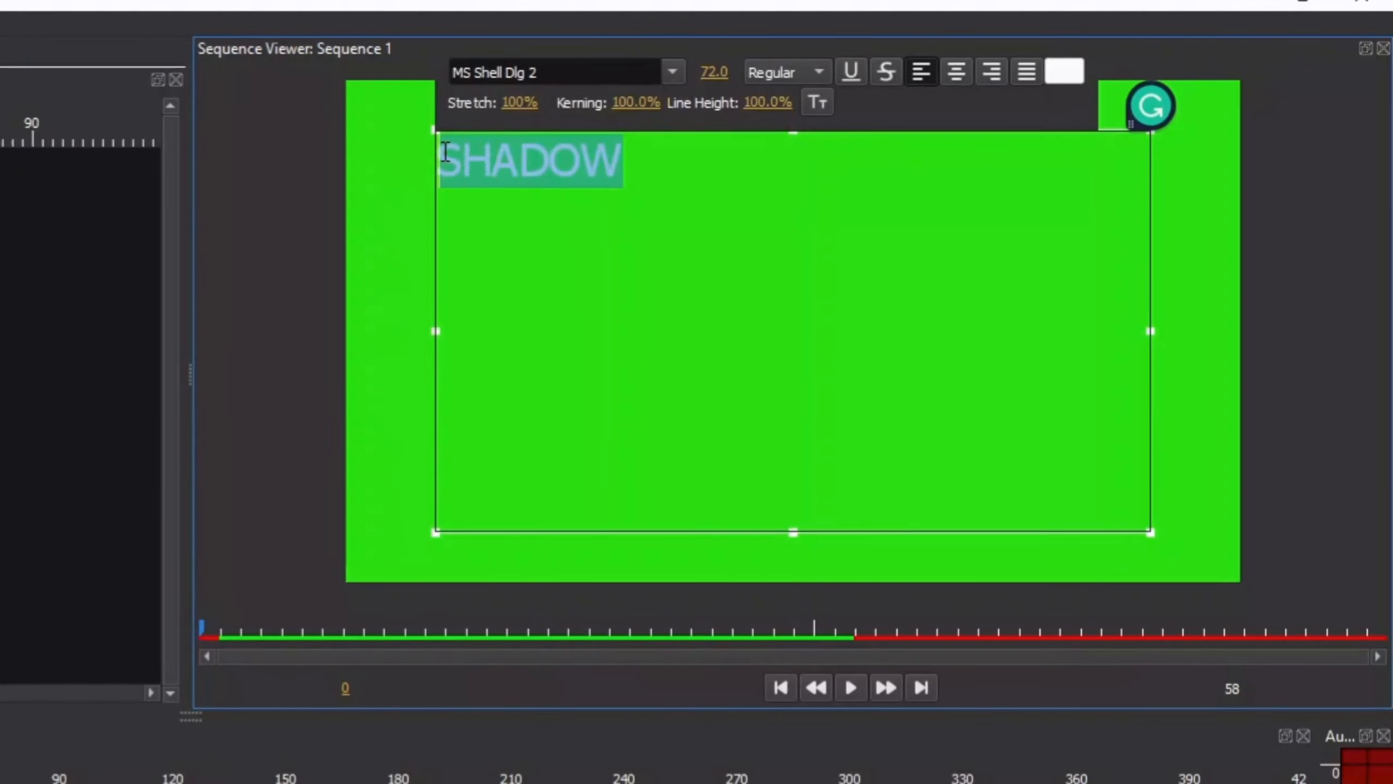
pyautogui.click(952, 72)
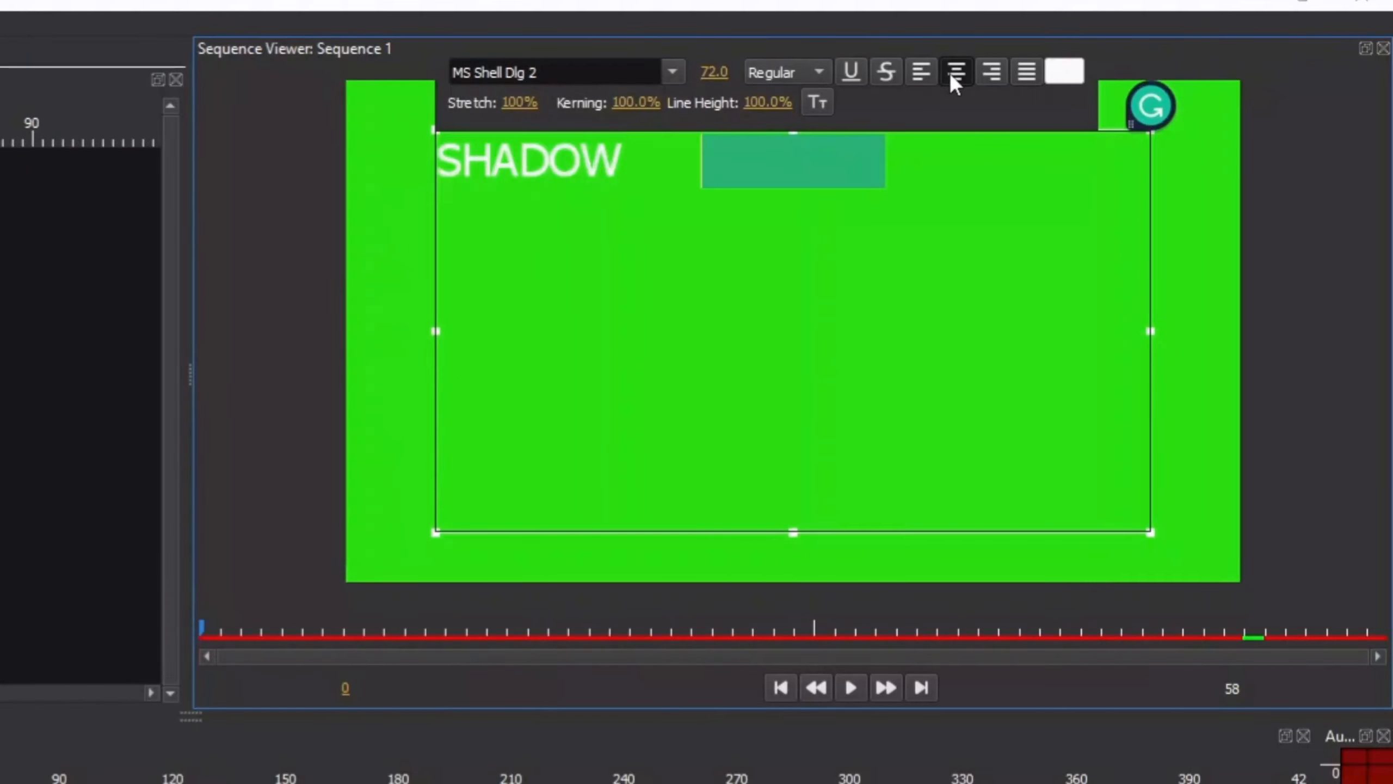
pyautogui.click(672, 71)
pyautogui.scroll(2, 721, 170)
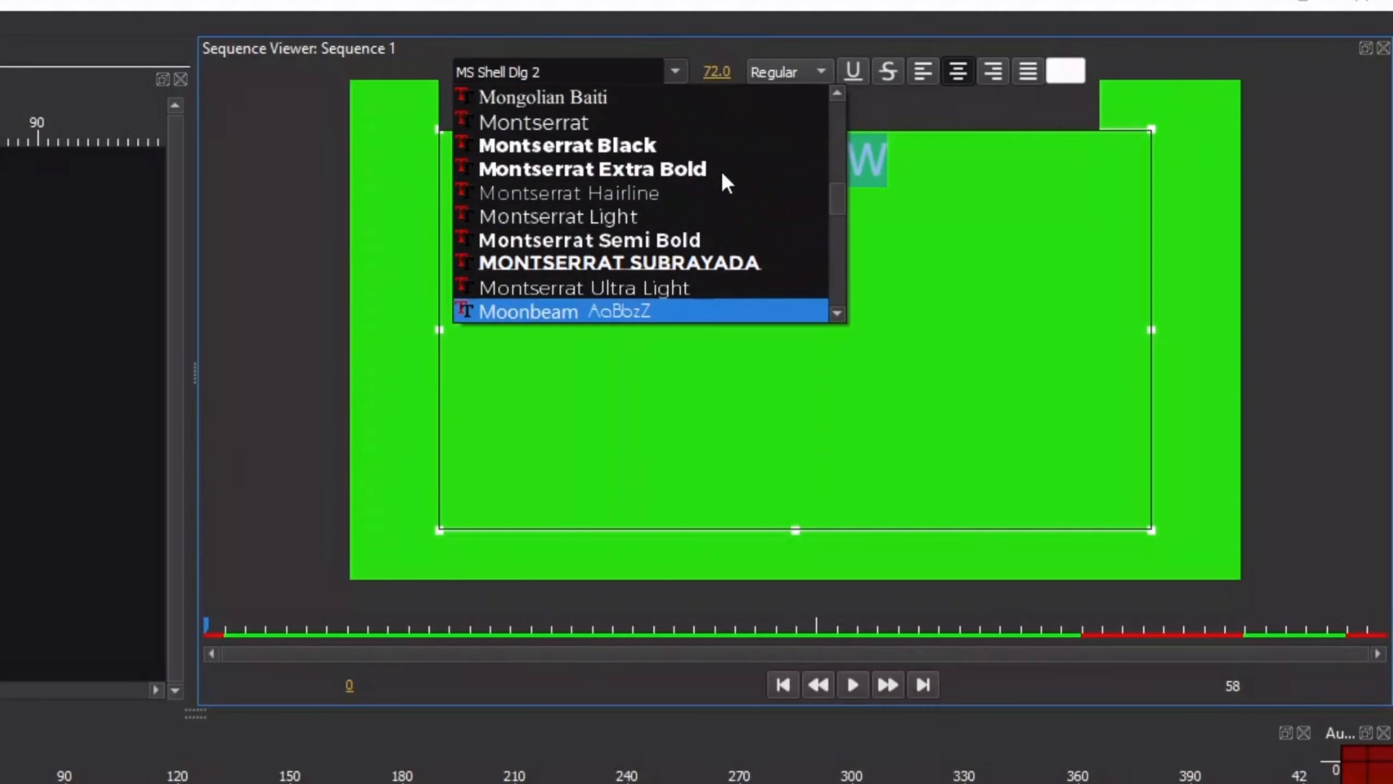
pyautogui.click(611, 143)
# Step: Set the SHADOW text's font size to 200
pyautogui.press('Tab')
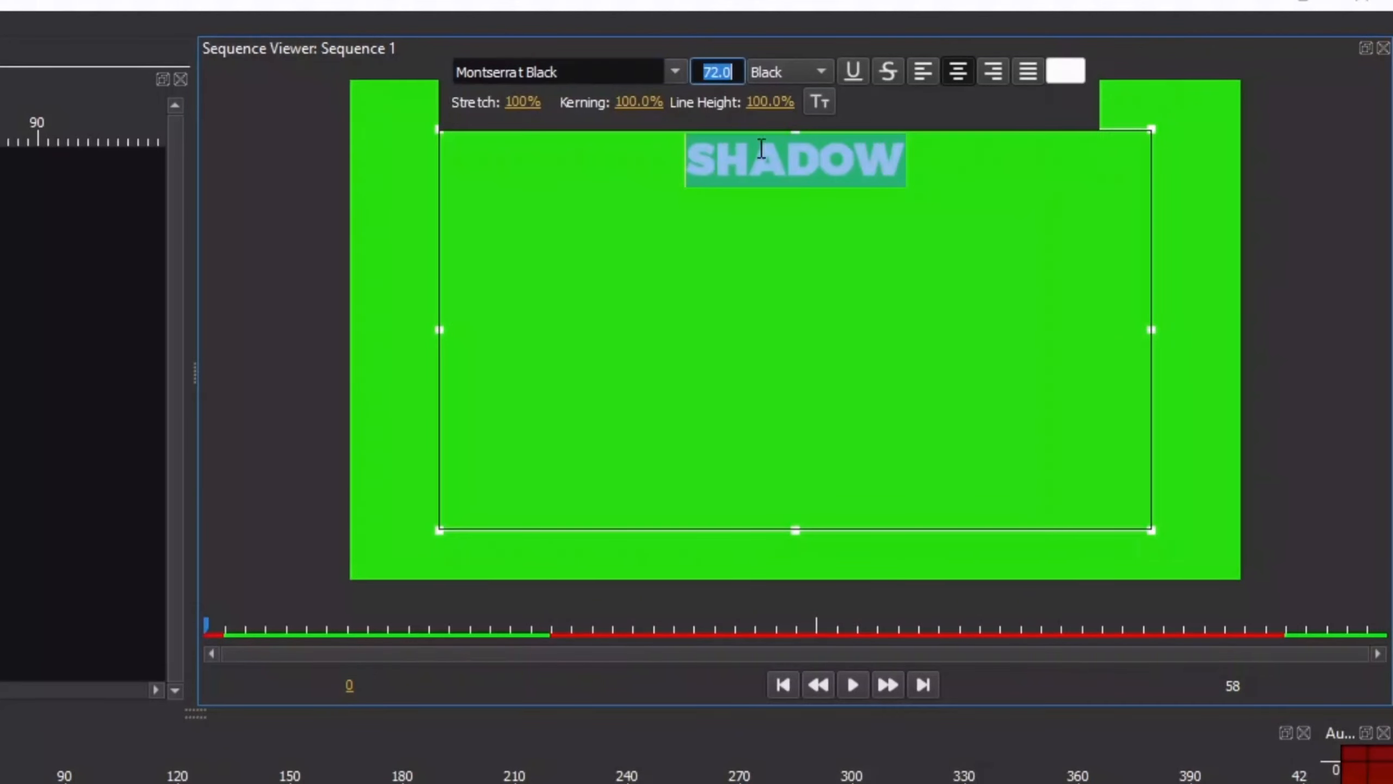
pyautogui.write('200')
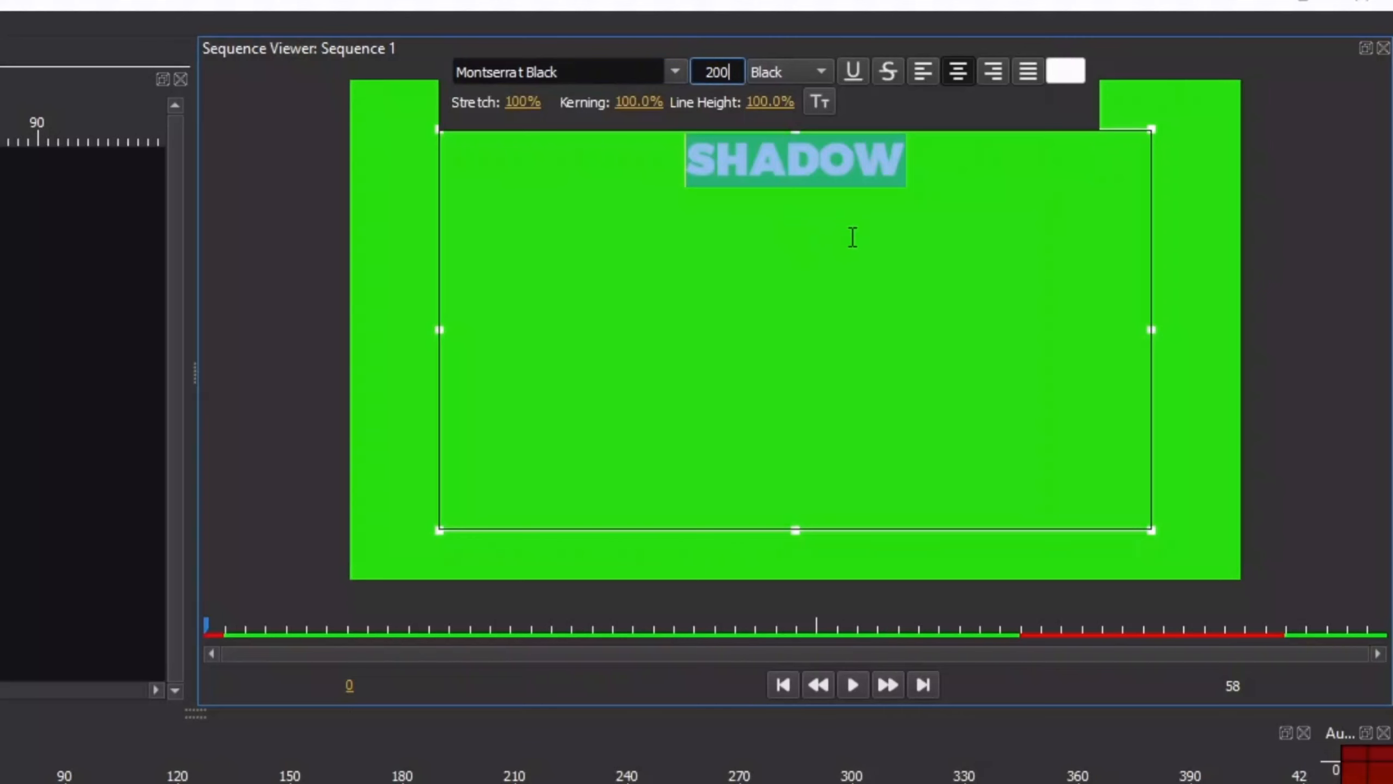
pyautogui.press('Return')
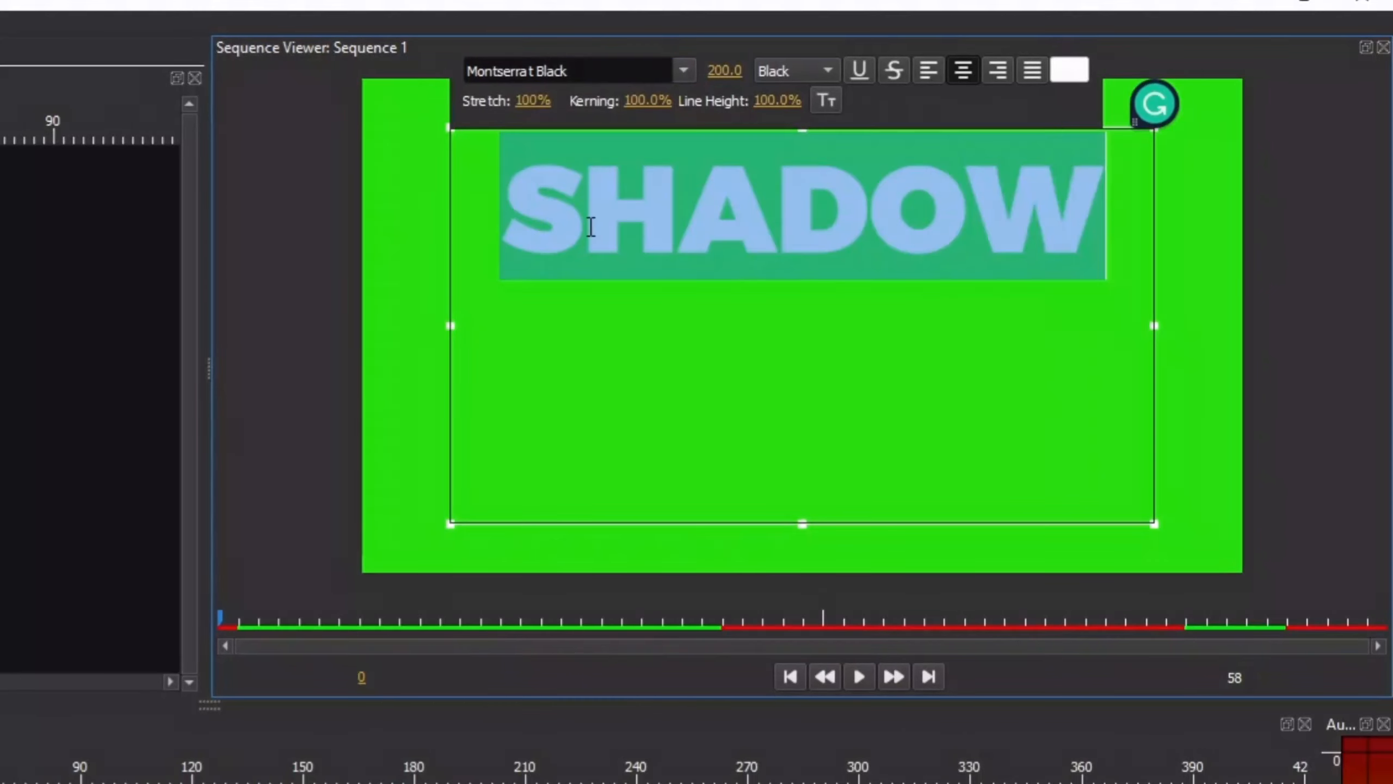
pyautogui.click(590, 227)
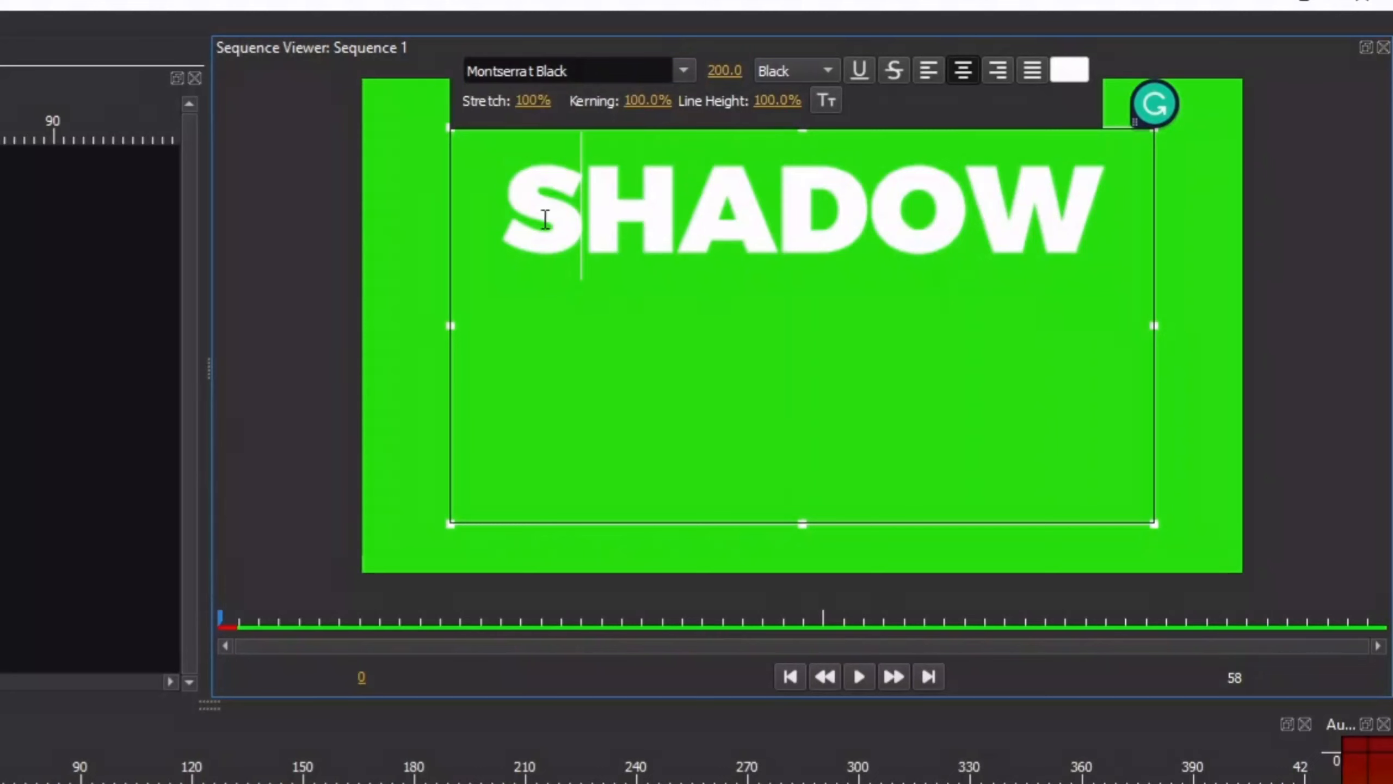
# Step: Set the kerning of the whole SHADOW text to 115%
pyautogui.moveTo(502, 219); pyautogui.dragTo(1098, 220)
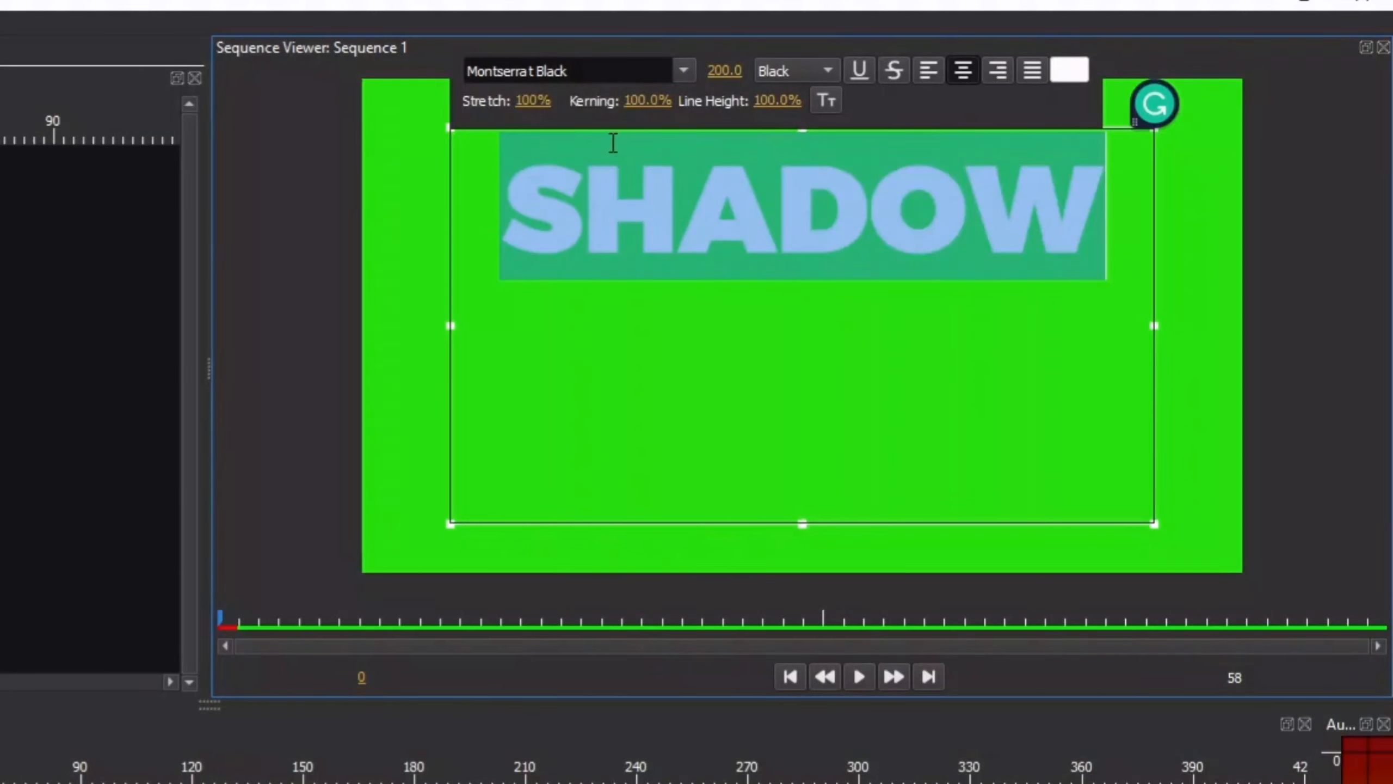
pyautogui.click(639, 101)
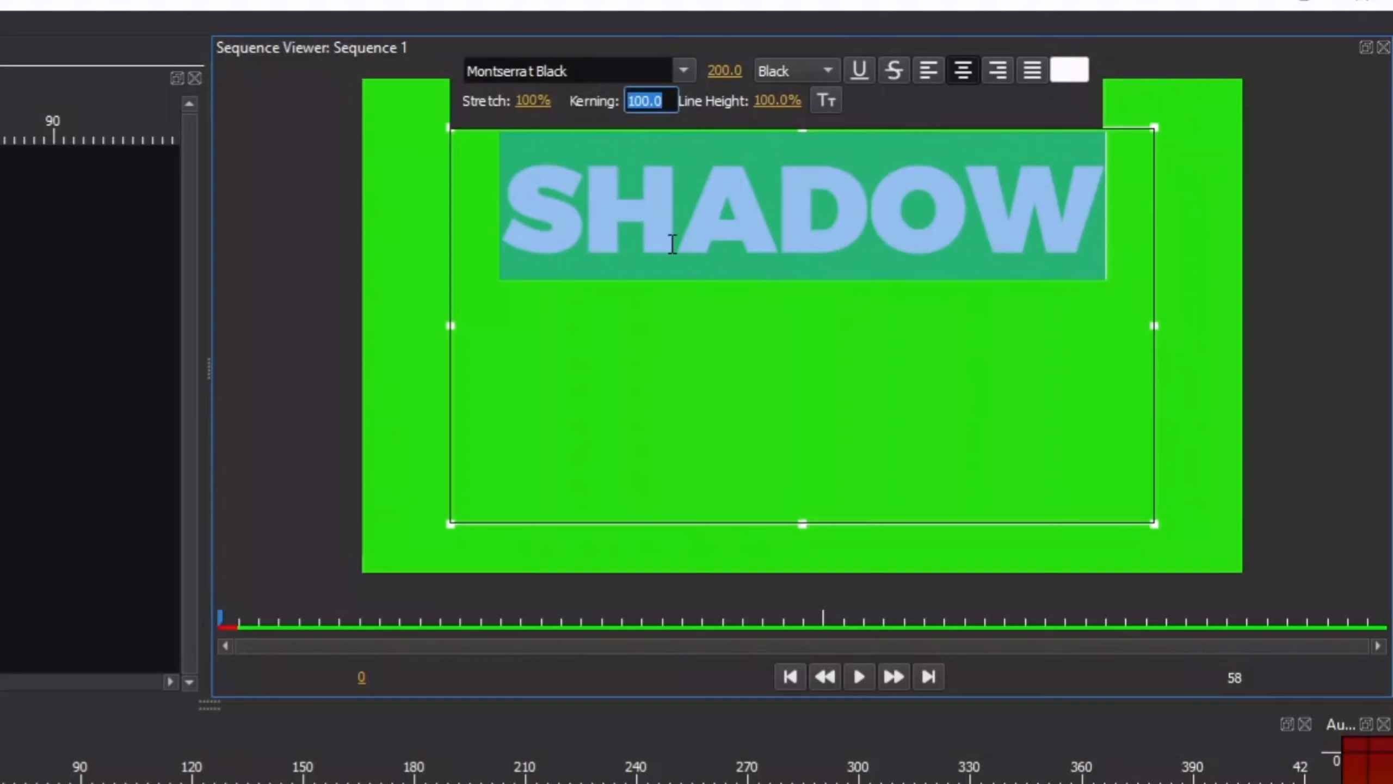
pyautogui.write('155')
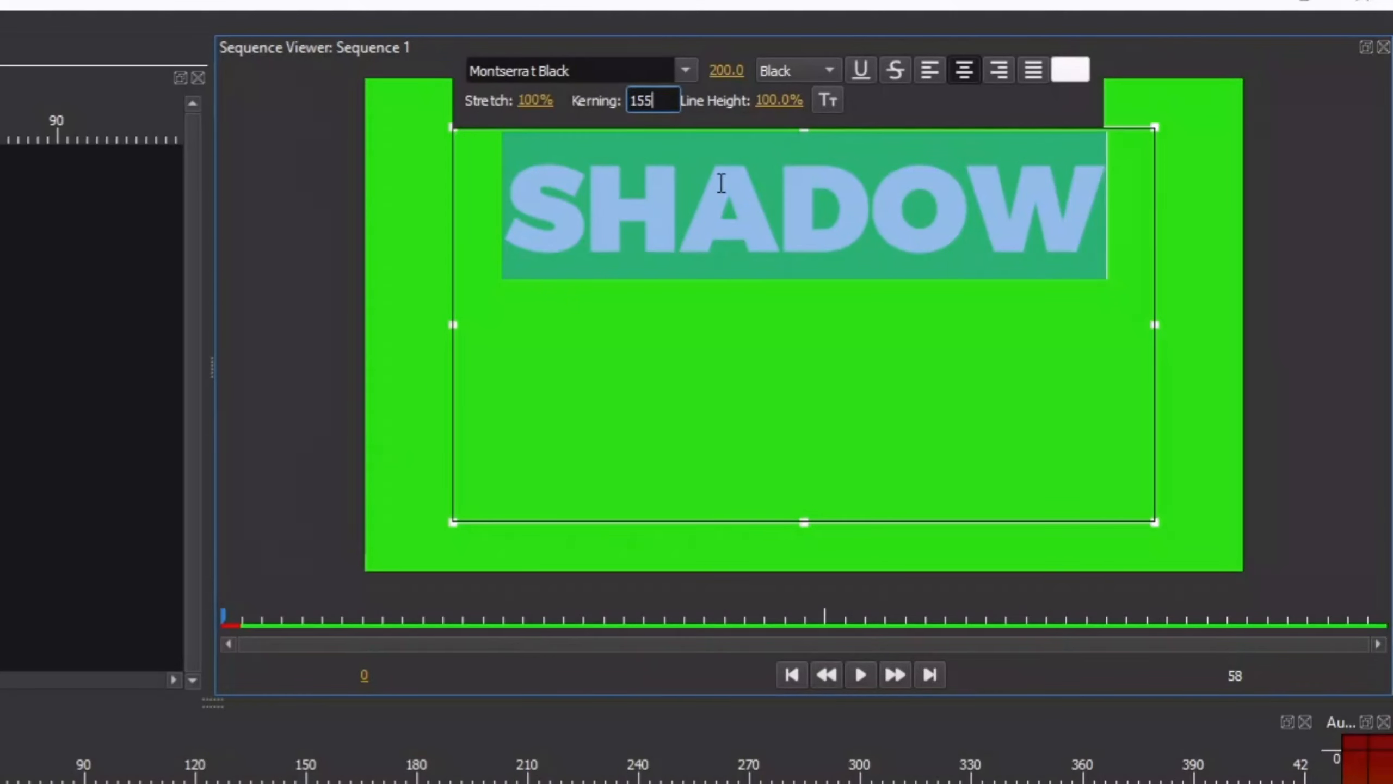
pyautogui.press('Return')
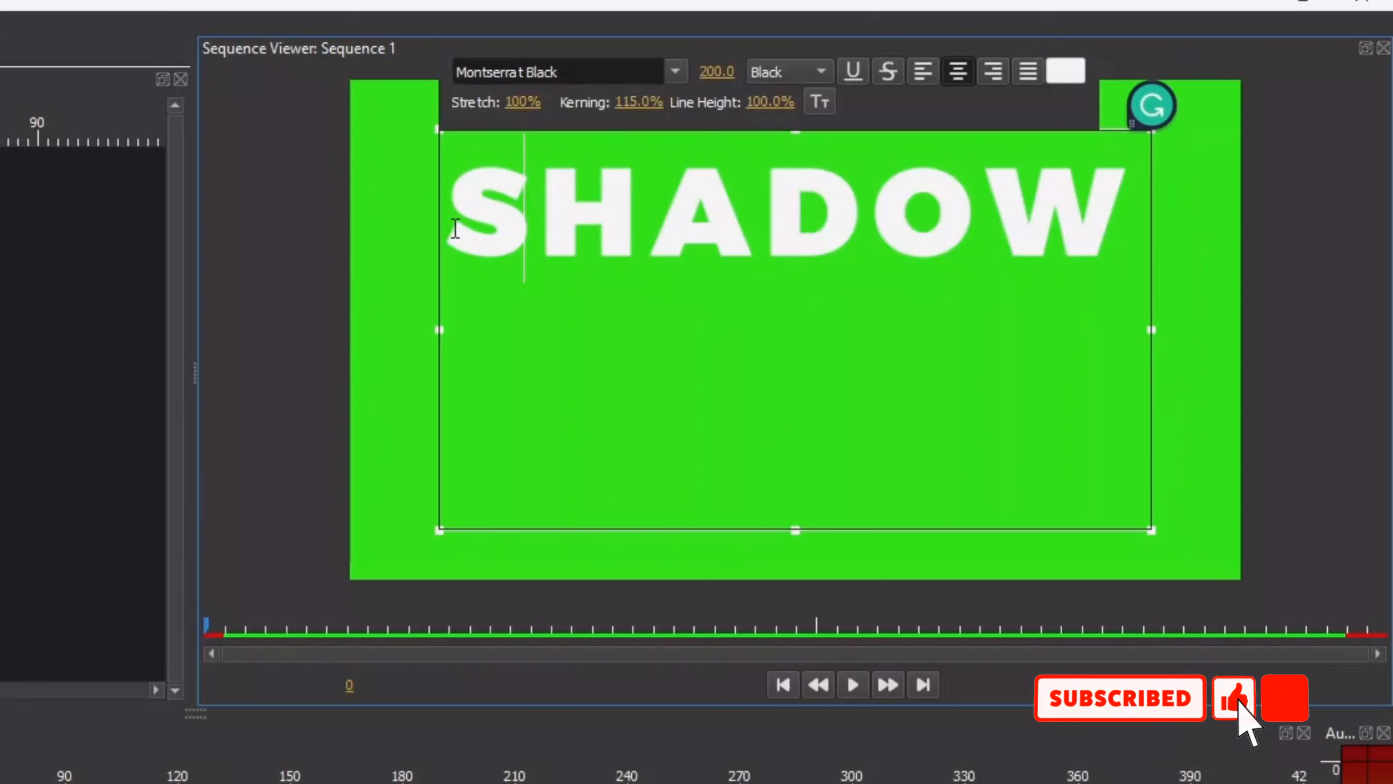
# Step: Widen the text box slightly, set only the letter S to font size 250, and finish editing the text
pyautogui.click(443, 331)
pyautogui.moveTo(526, 203); pyautogui.dragTo(448, 201)
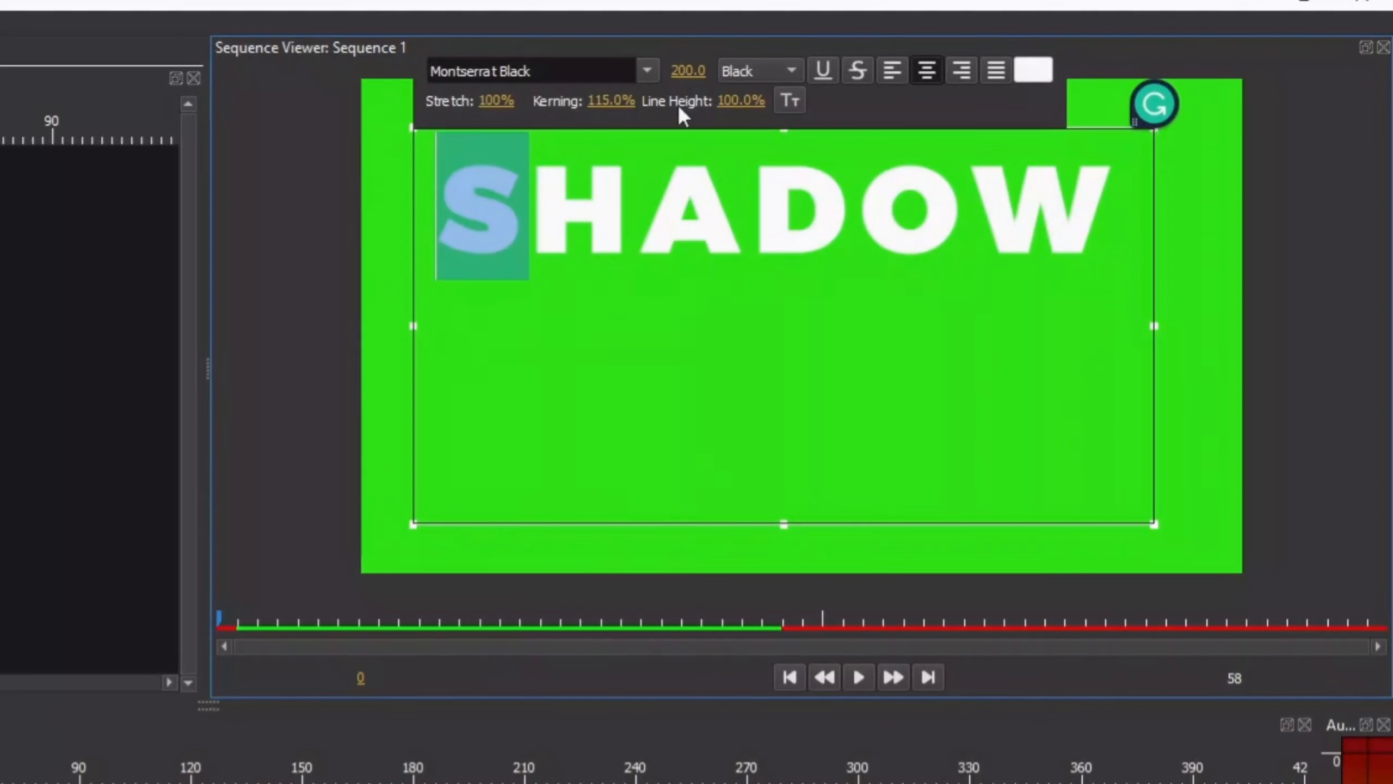
pyautogui.click(694, 65)
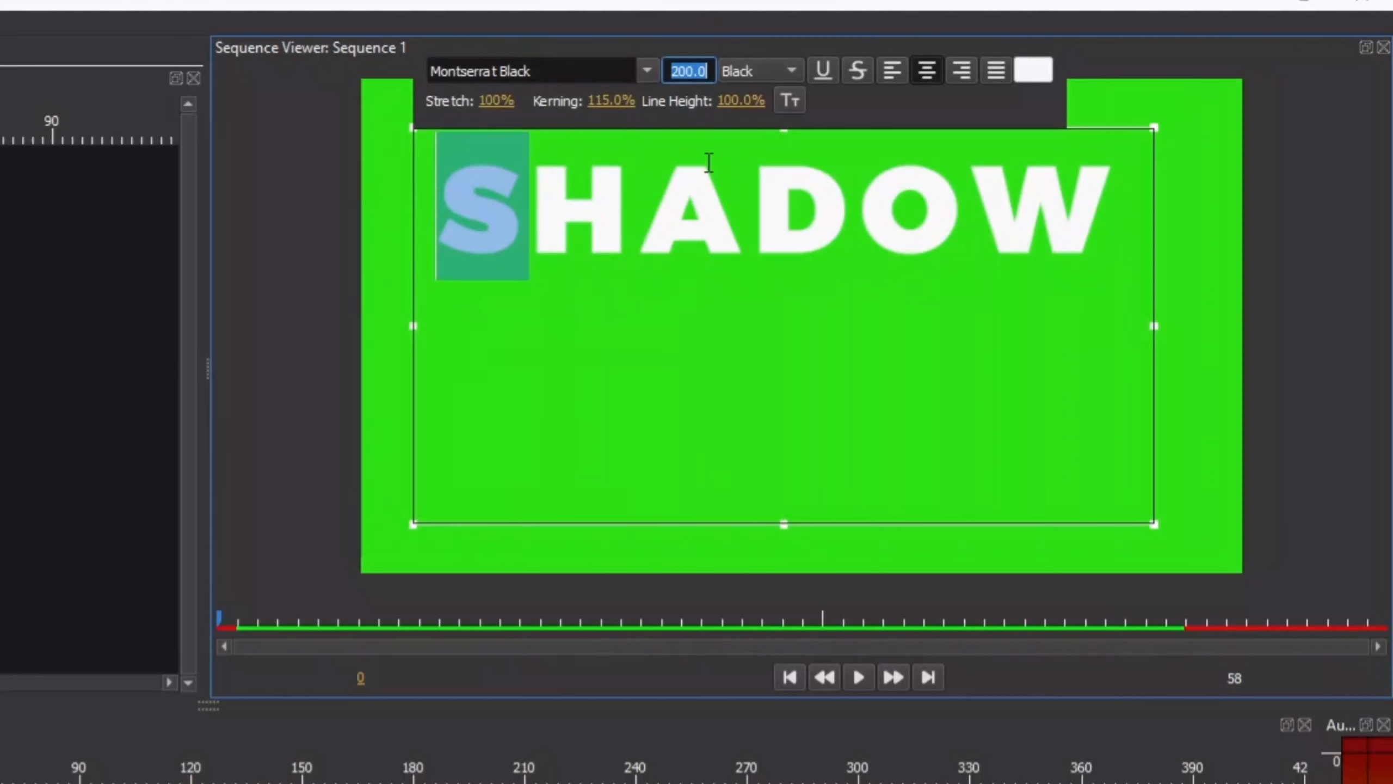
pyautogui.write('250')
pyautogui.press('Return')
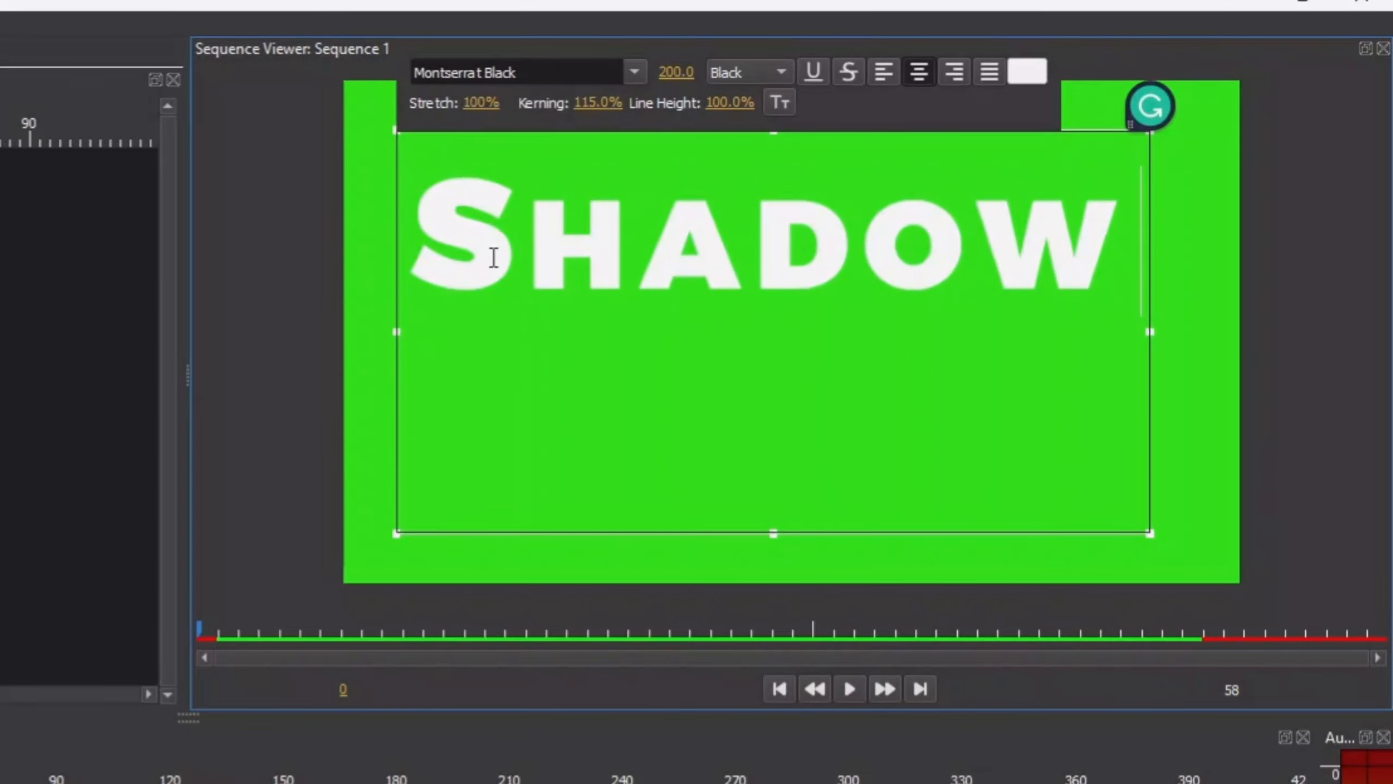
pyautogui.click(1199, 237)
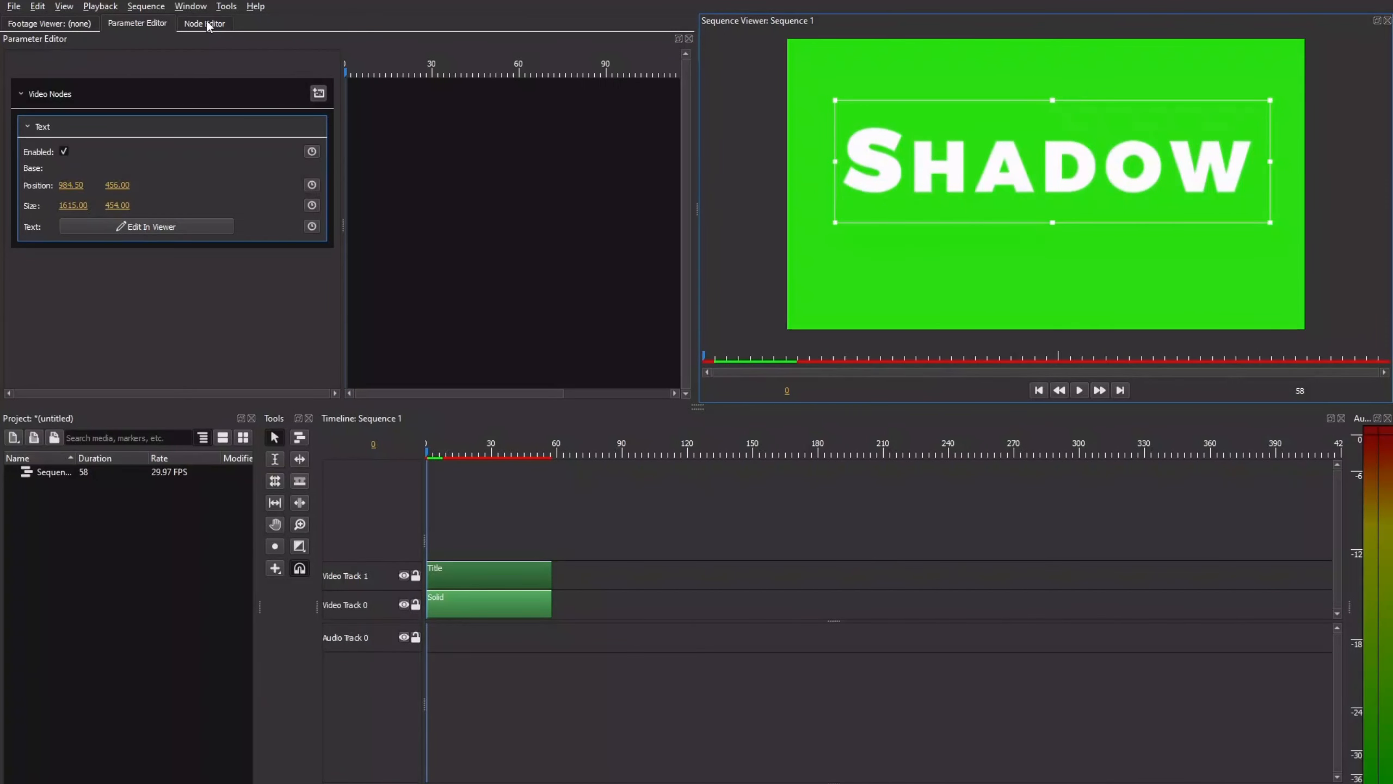
# Step: Spread the title clip's nodes apart, with Text raised and Output lowered, to make room between them
pyautogui.click(206, 24)
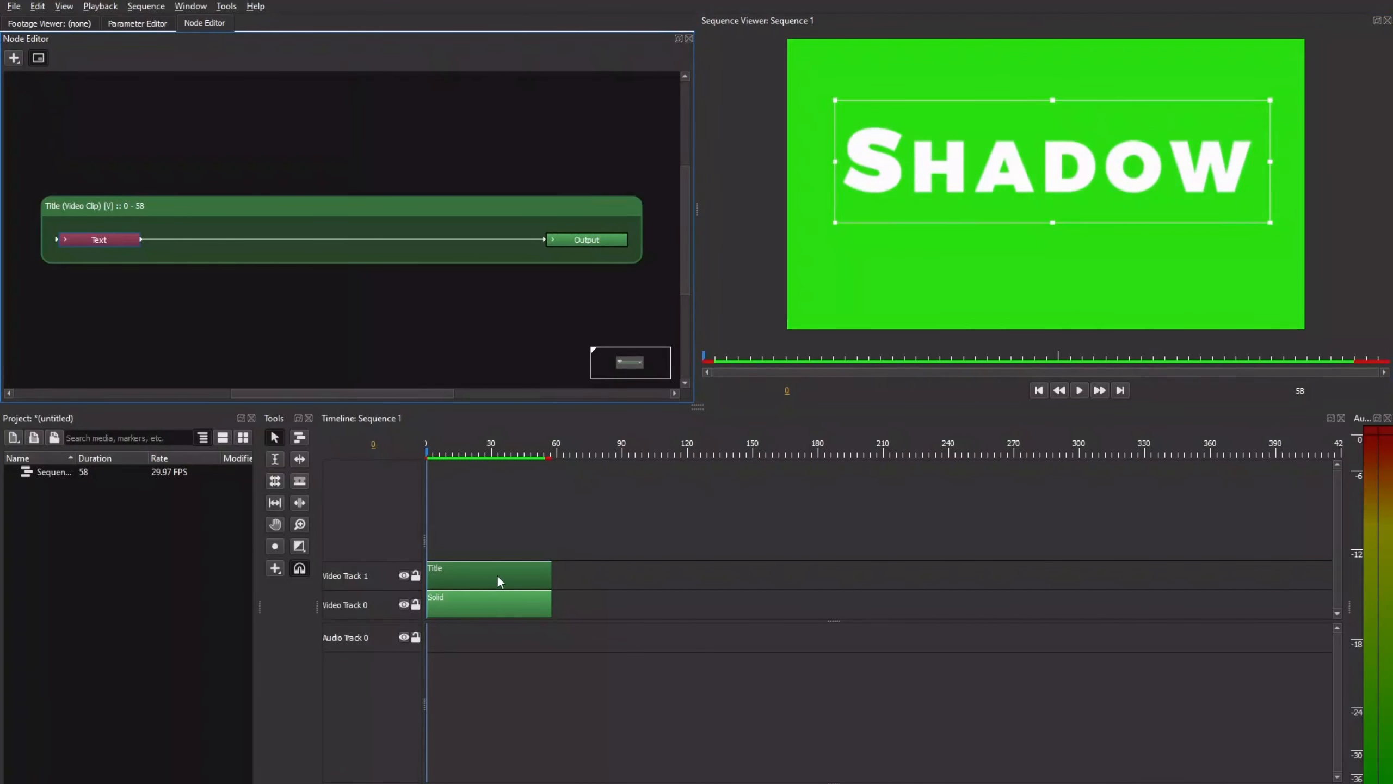
pyautogui.moveTo(97, 244); pyautogui.dragTo(100, 137)
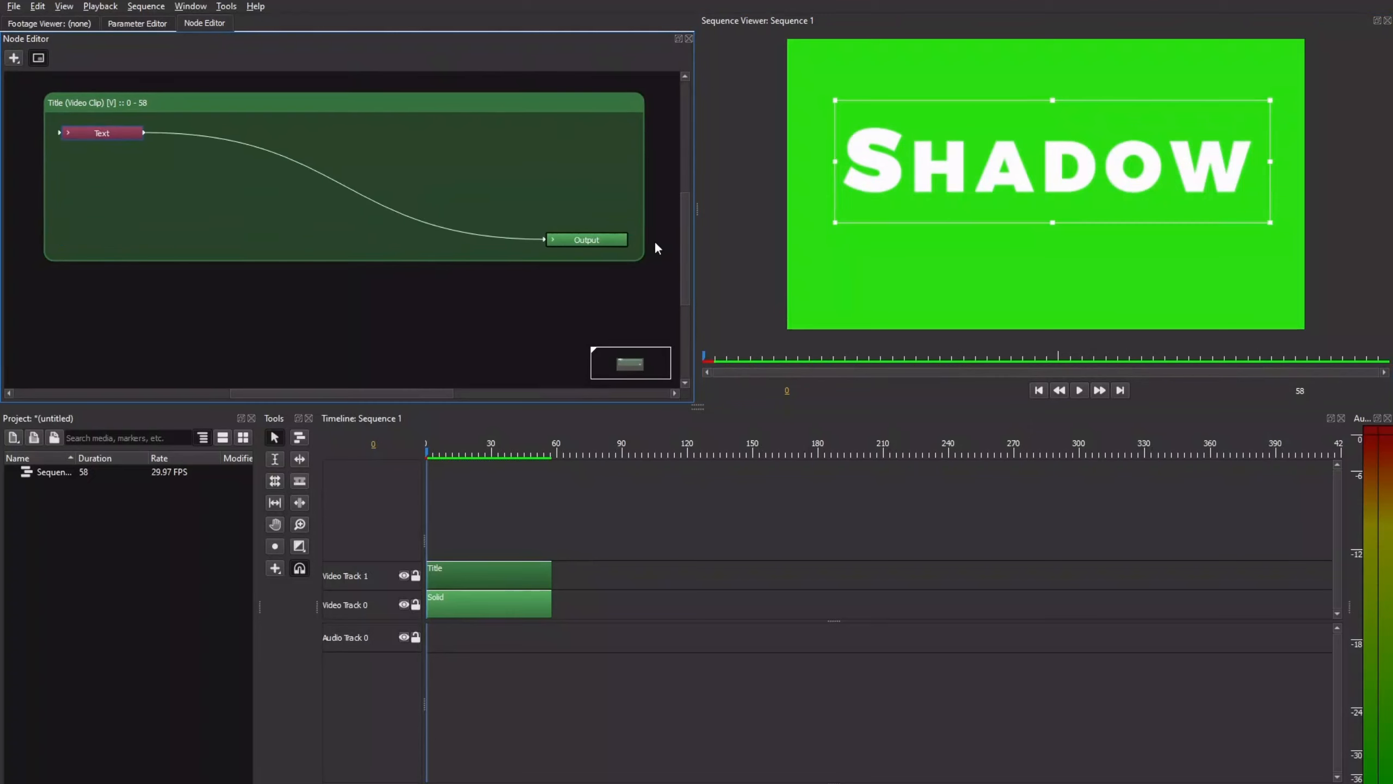
pyautogui.click(579, 293)
pyautogui.moveTo(608, 239); pyautogui.dragTo(568, 318)
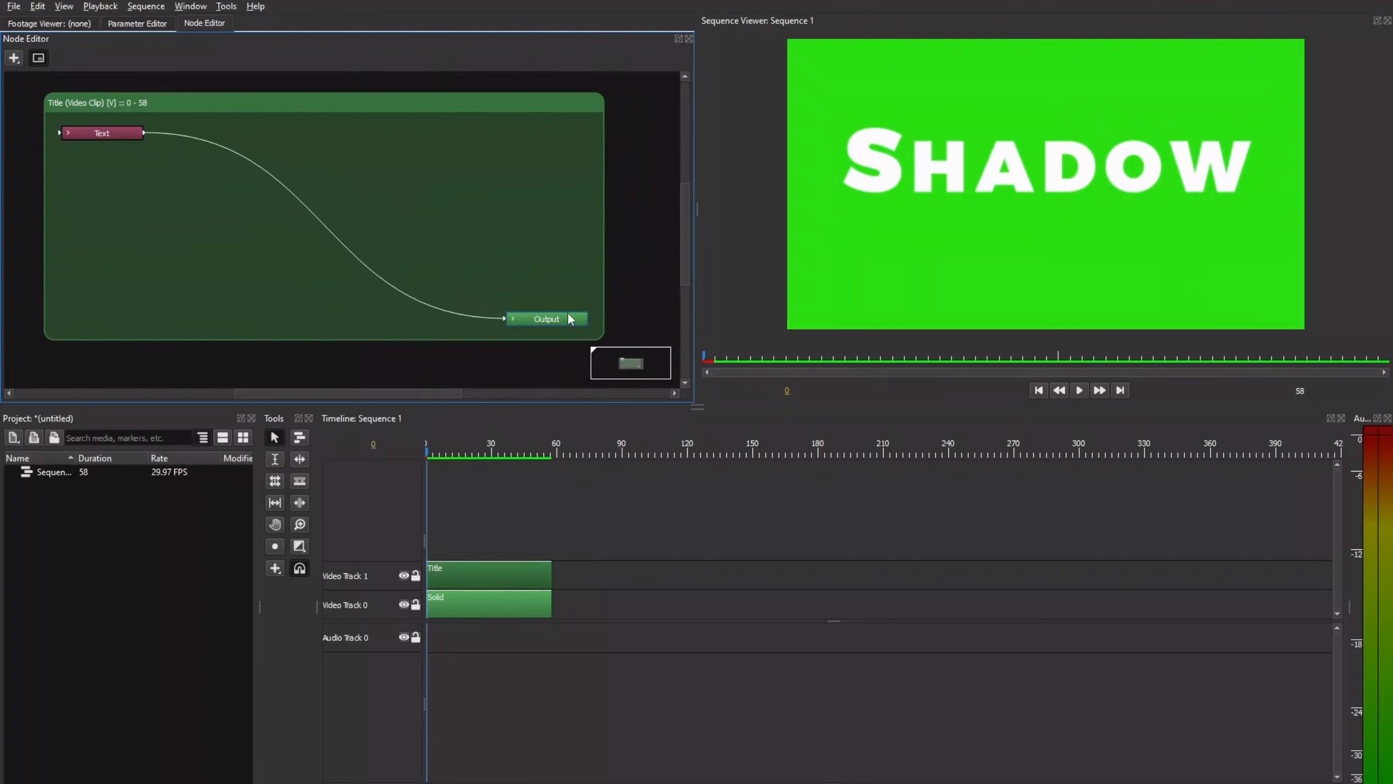
# Step: Insert a Drop Shadow filter node on the connection between the Text and Output nodes
pyautogui.click(15, 61)
pyautogui.moveTo(60, 99)
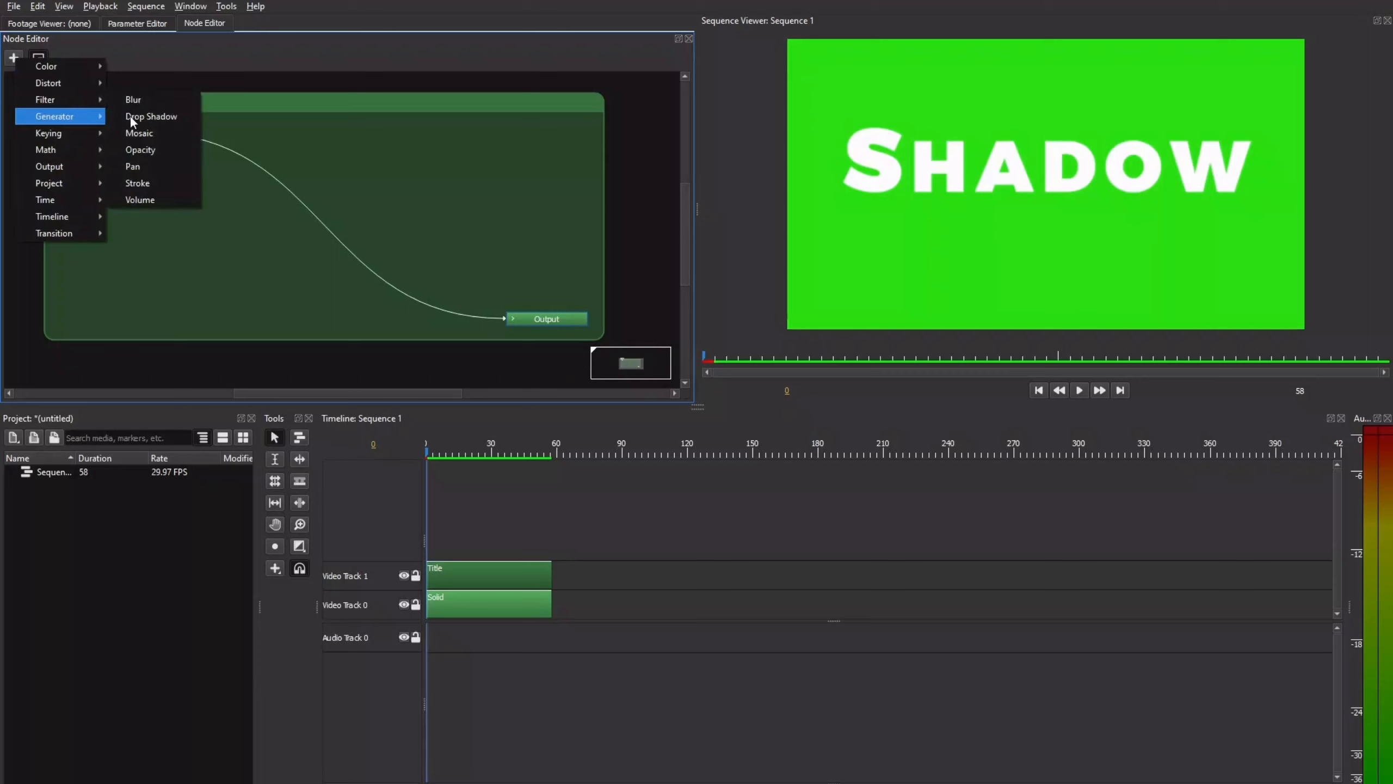
pyautogui.click(132, 118)
pyautogui.click(293, 202)
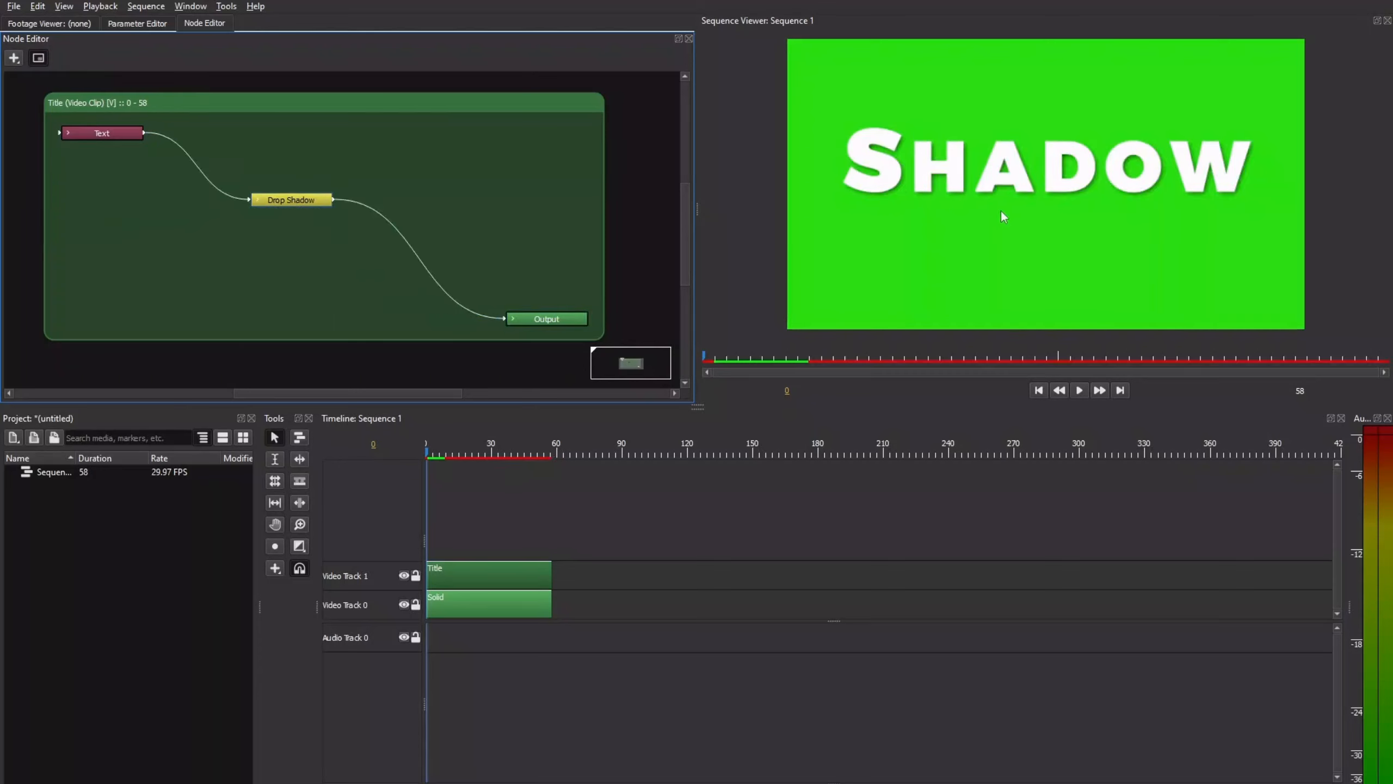
# Step: Set the Drop Shadow distance to 30 in the title clip's parameters
pyautogui.click(146, 22)
pyautogui.click(119, 335)
pyautogui.write('30')
pyautogui.press('Return')
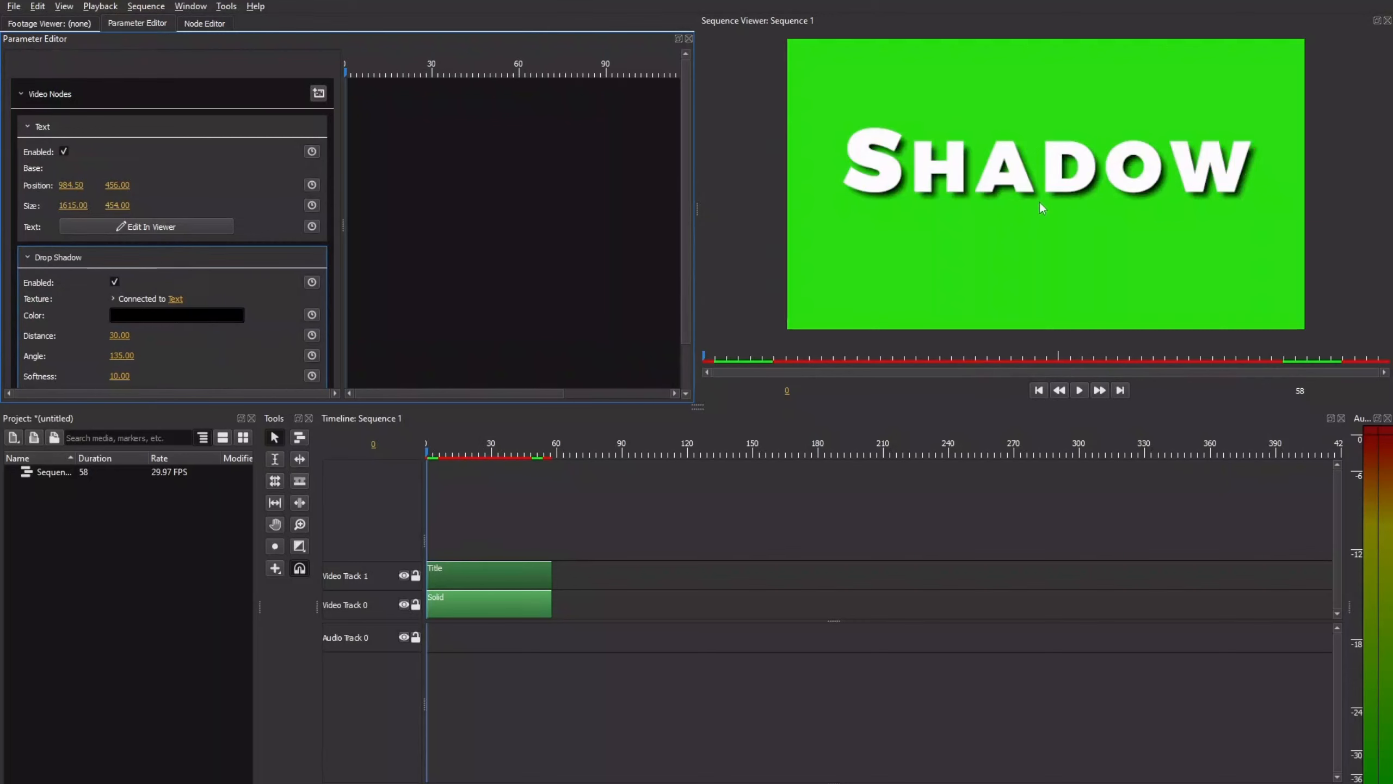
# Step: Try brighter shadow colors for the Drop Shadow and return the color to black
pyautogui.click(191, 315)
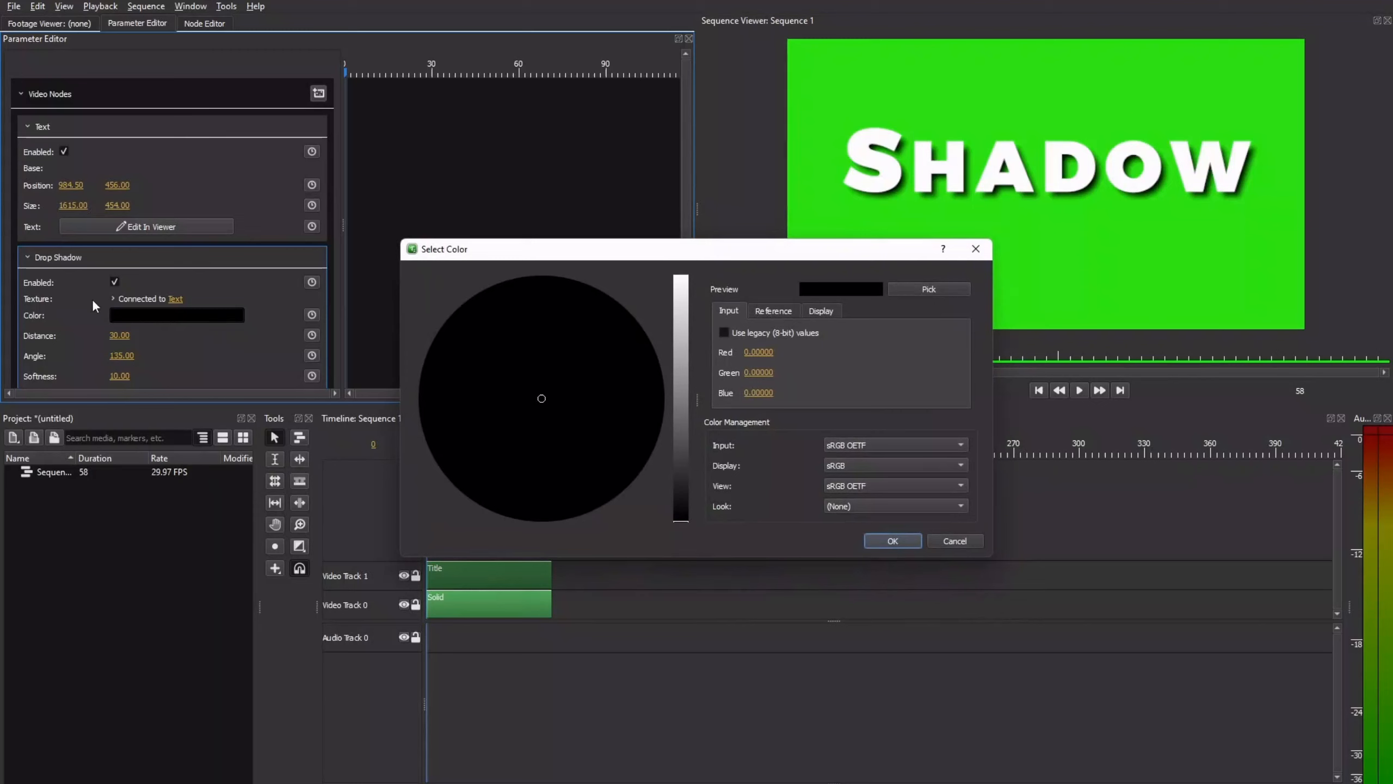
pyautogui.moveTo(676, 497); pyautogui.dragTo(687, 274)
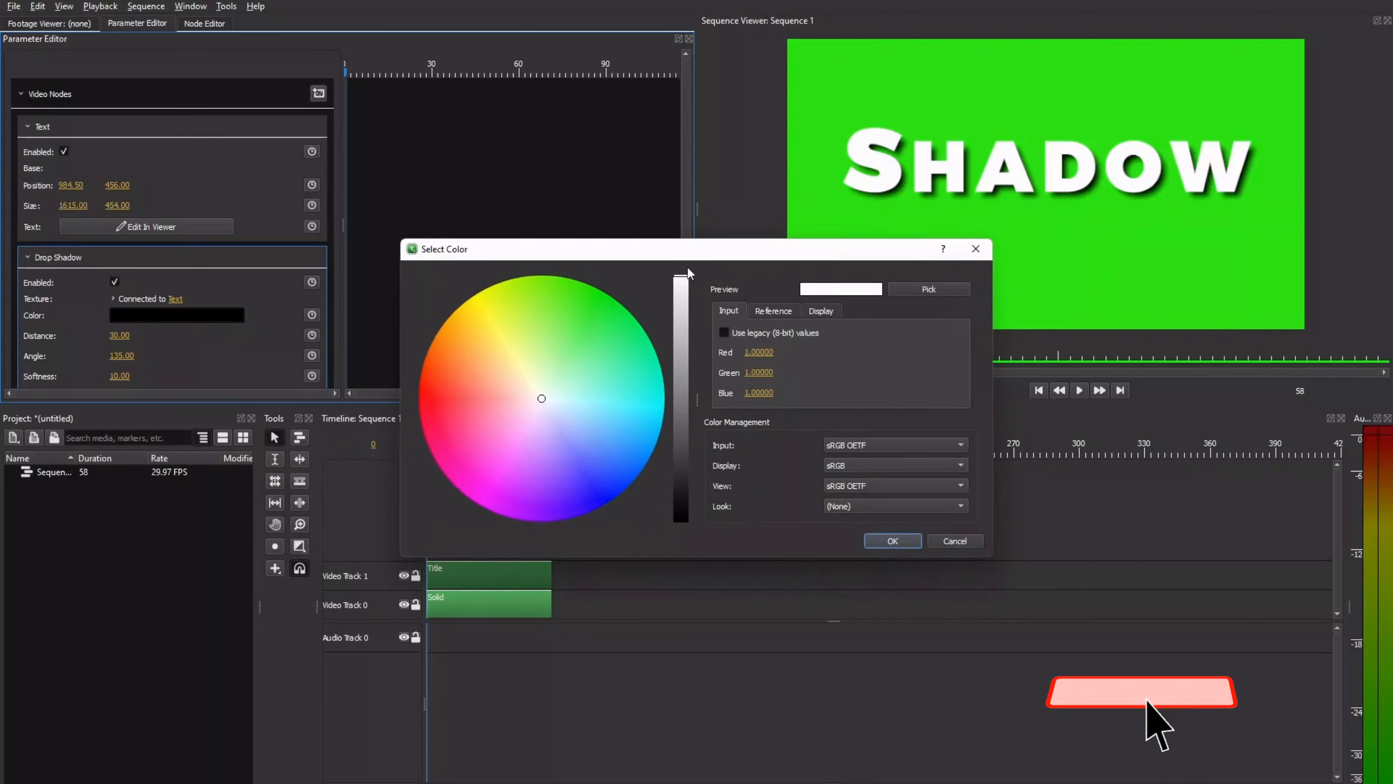
pyautogui.moveTo(527, 342); pyautogui.dragTo(479, 337)
pyautogui.moveTo(688, 279); pyautogui.dragTo(681, 542)
pyautogui.click(888, 542)
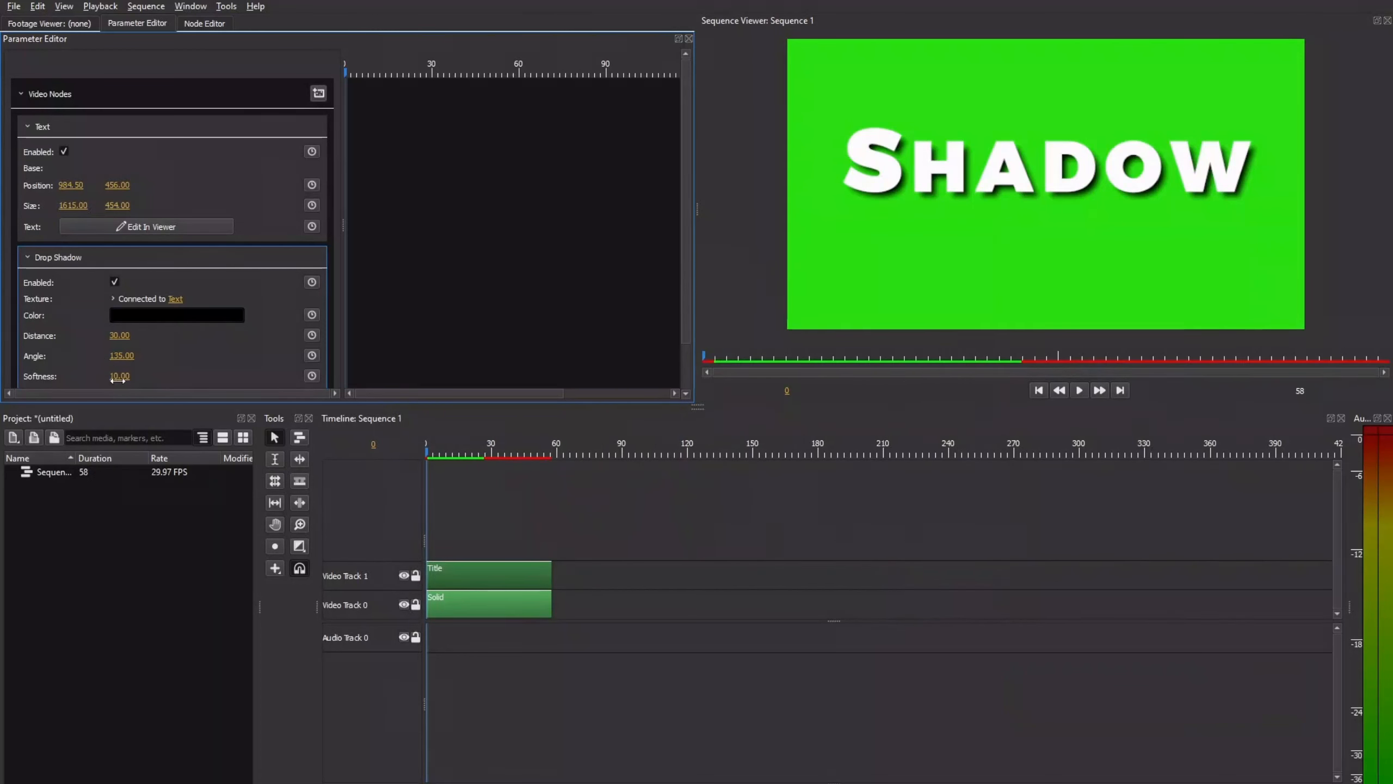
pyautogui.scroll(-2, 131, 330)
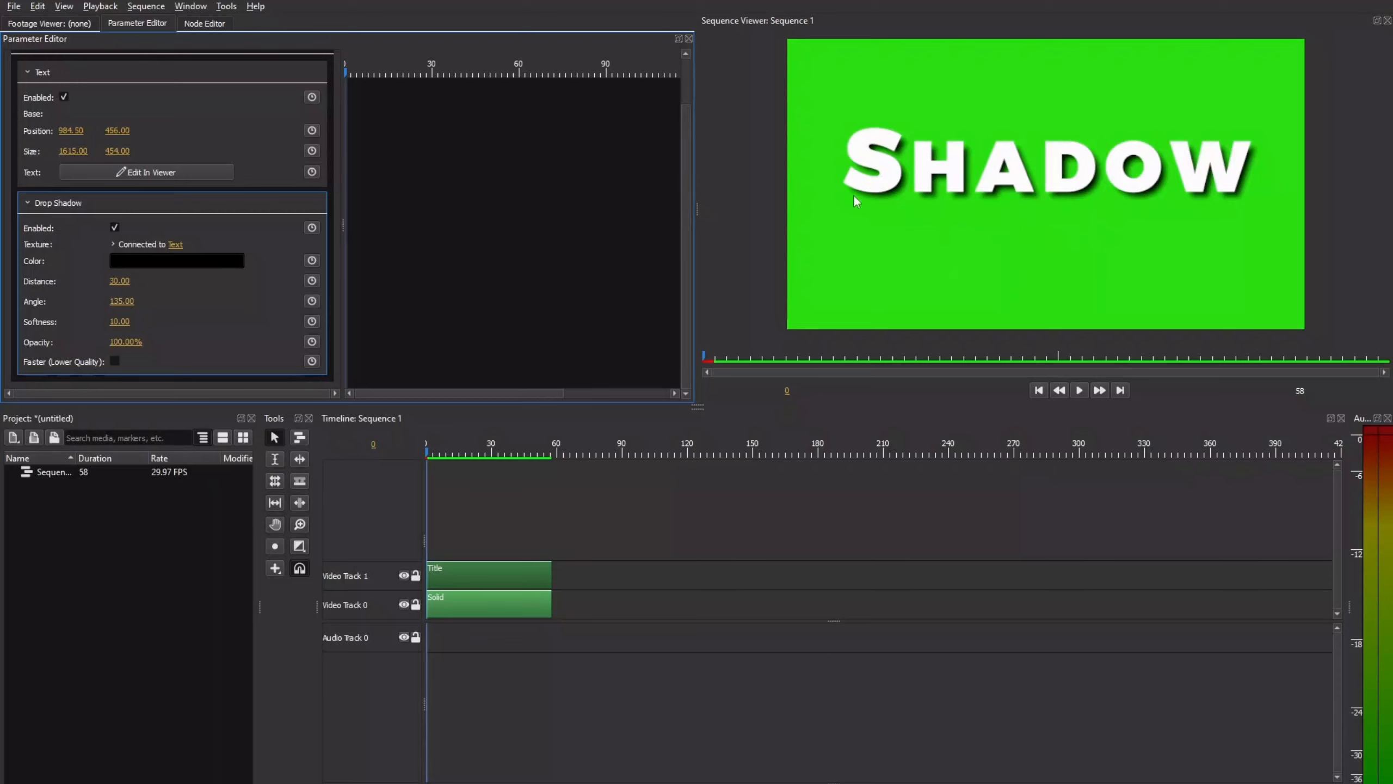
# Step: Add a Merge node with its inputs expanded directly below the Drop Shadow node in the title clip's graph
pyautogui.click(209, 25)
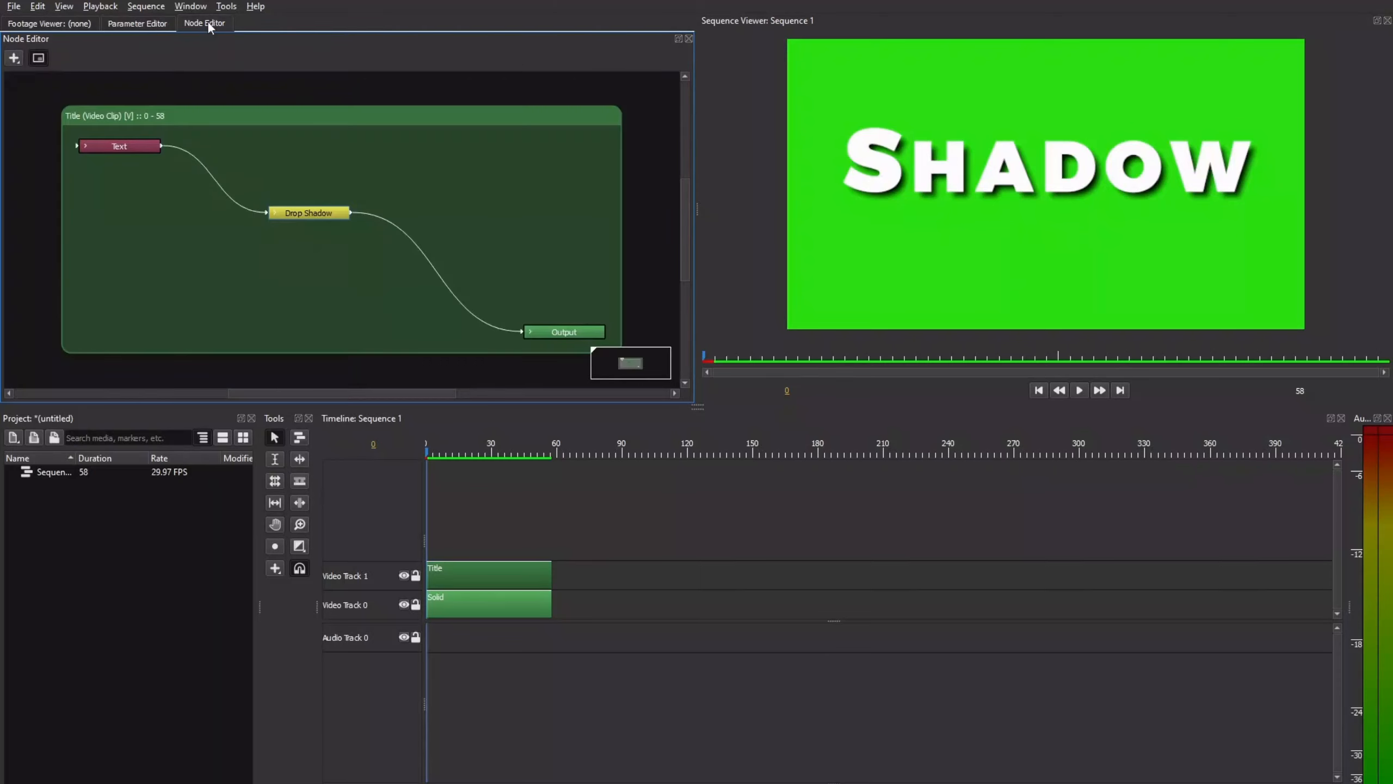
pyautogui.click(14, 58)
pyautogui.moveTo(37, 159)
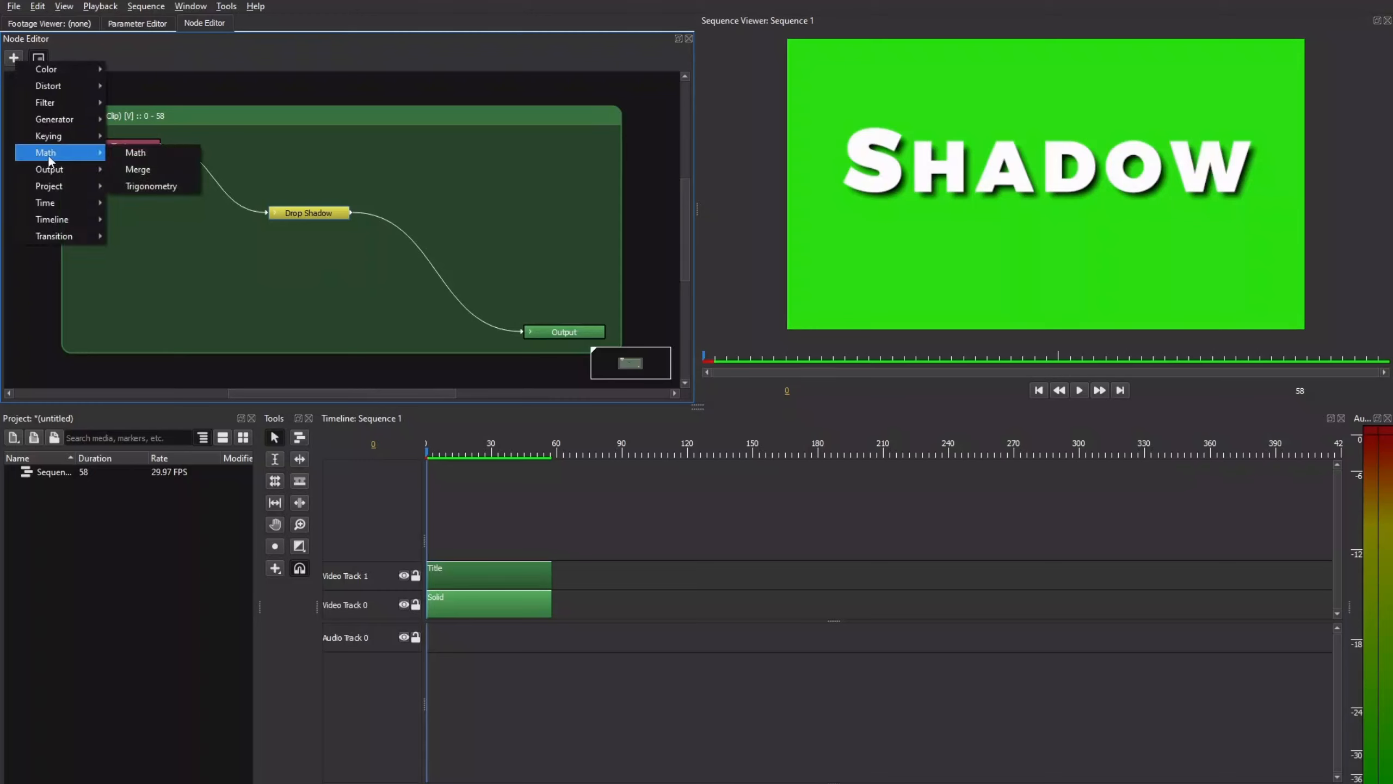
pyautogui.click(138, 169)
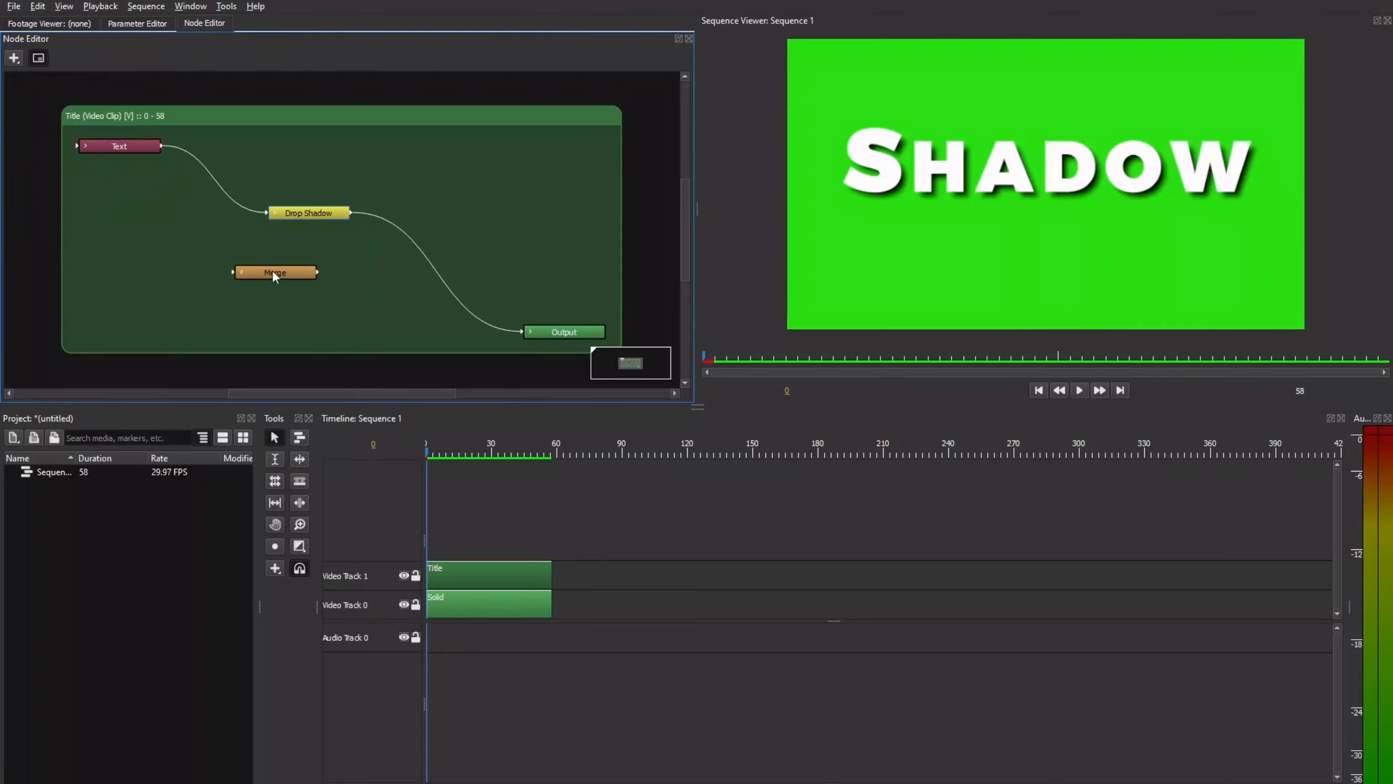
pyautogui.click(273, 271)
pyautogui.click(240, 272)
pyautogui.moveTo(273, 275); pyautogui.dragTo(309, 248)
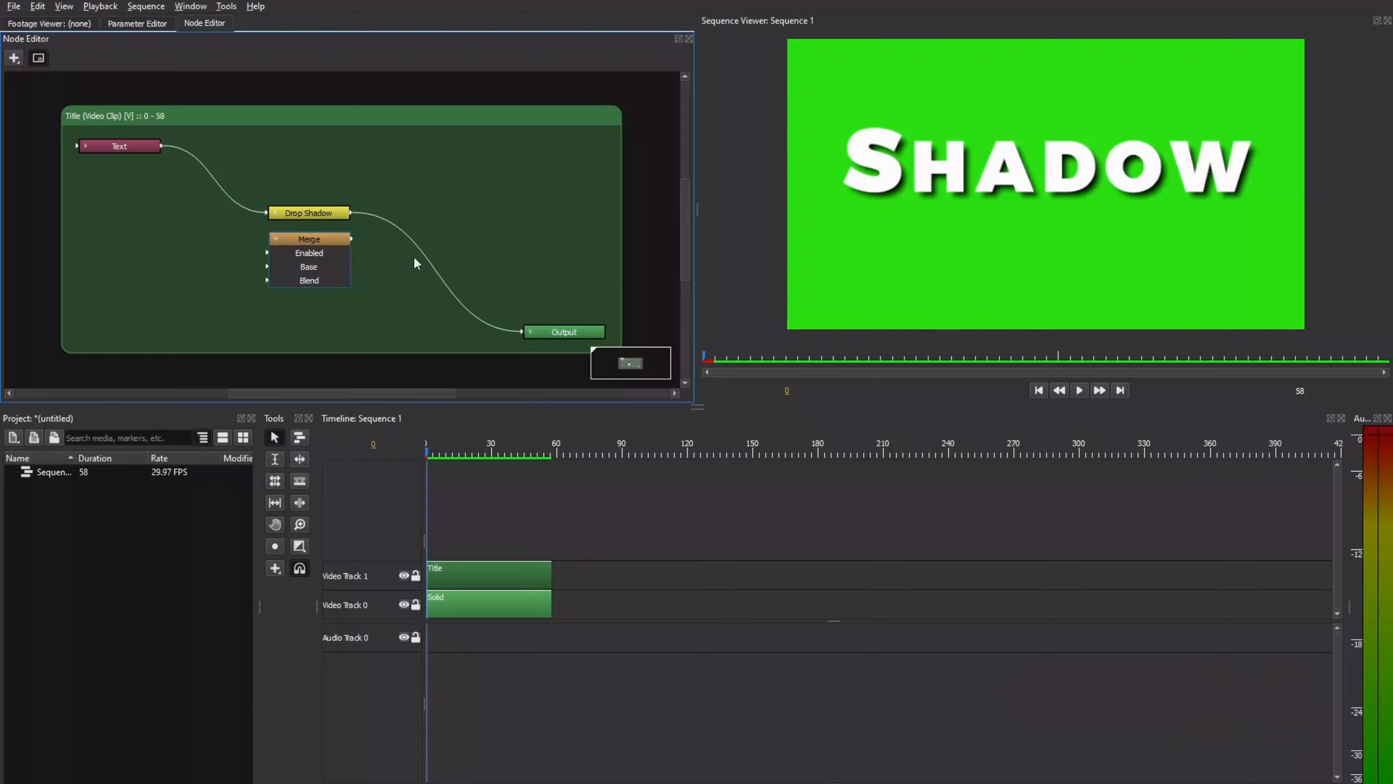
# Step: Reroute the Drop Shadow output from the Output node into Merge's Blend input, and add a Shape generator node below the Text node
pyautogui.moveTo(524, 334); pyautogui.dragTo(314, 290)
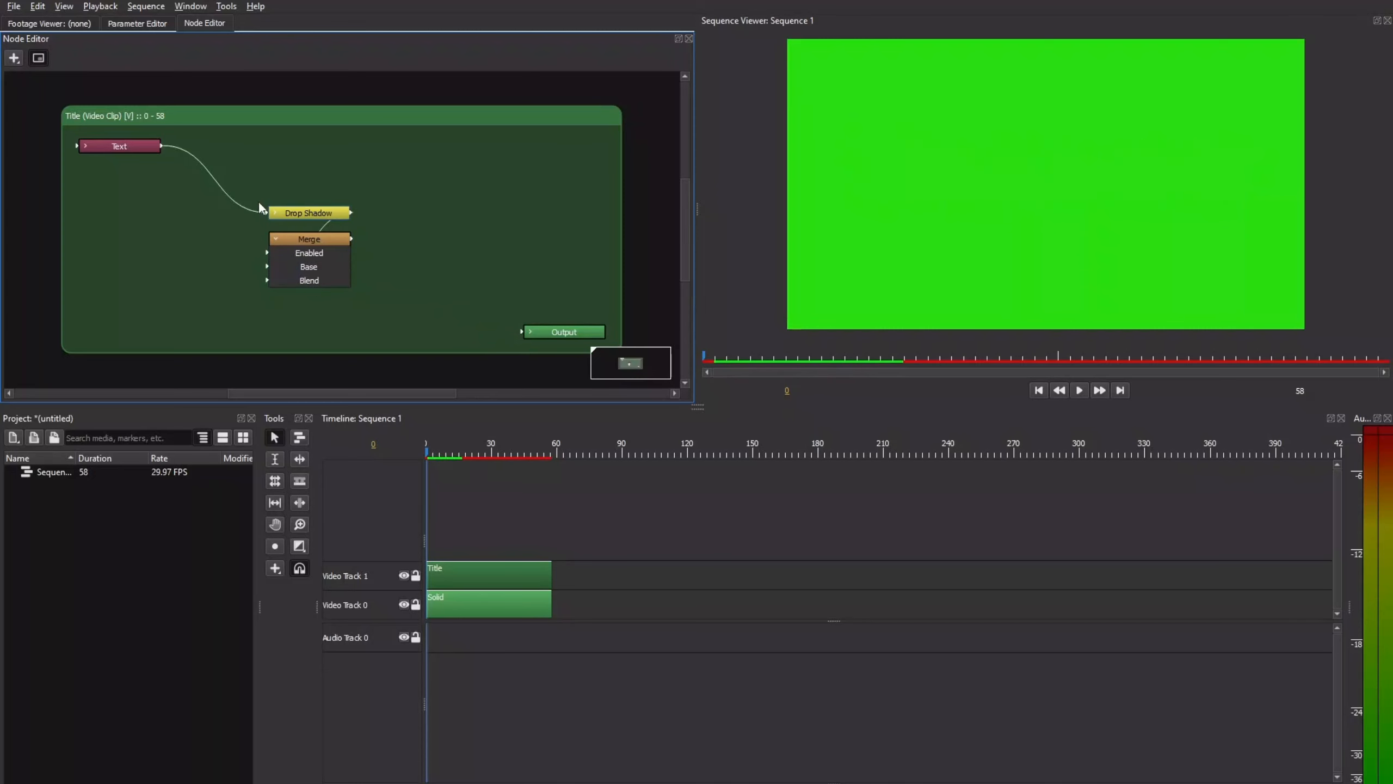
pyautogui.moveTo(310, 215); pyautogui.dragTo(235, 199)
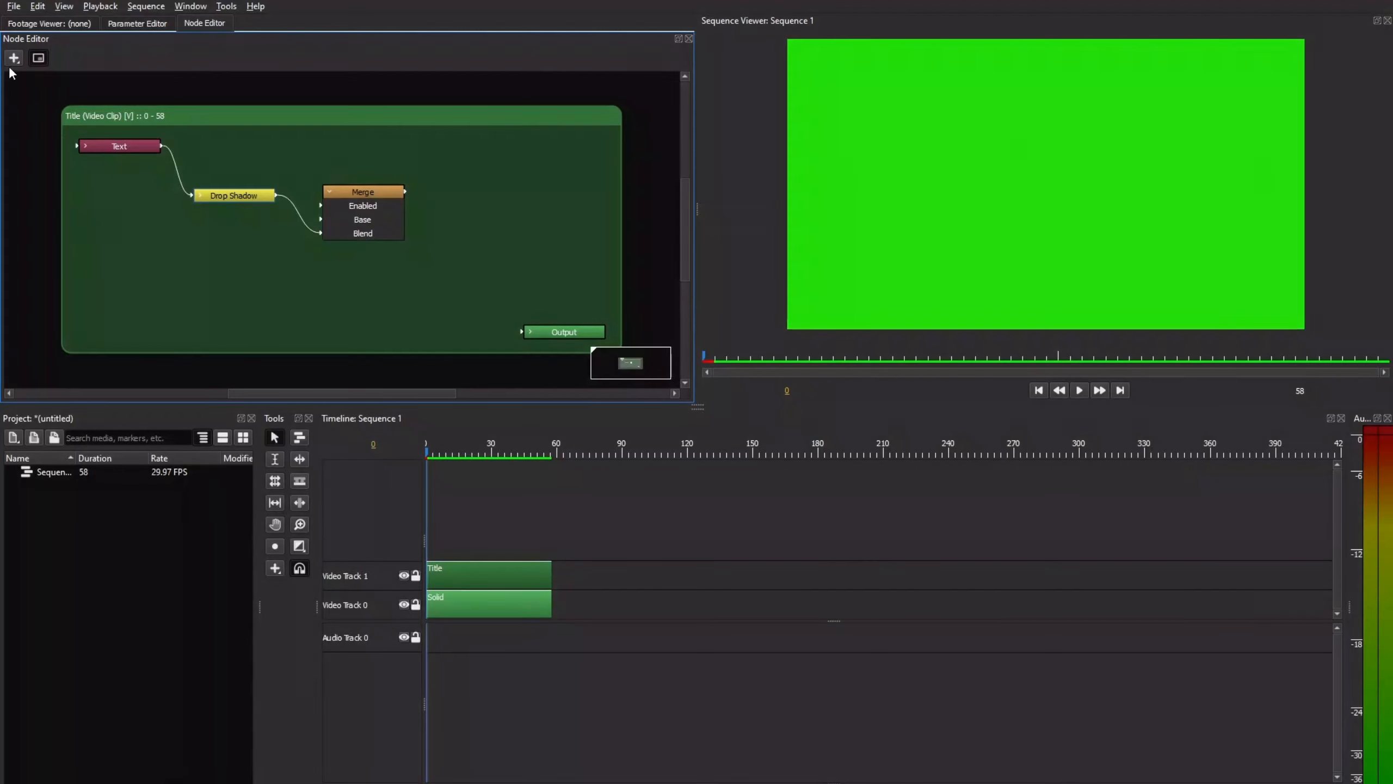
pyautogui.click(14, 58)
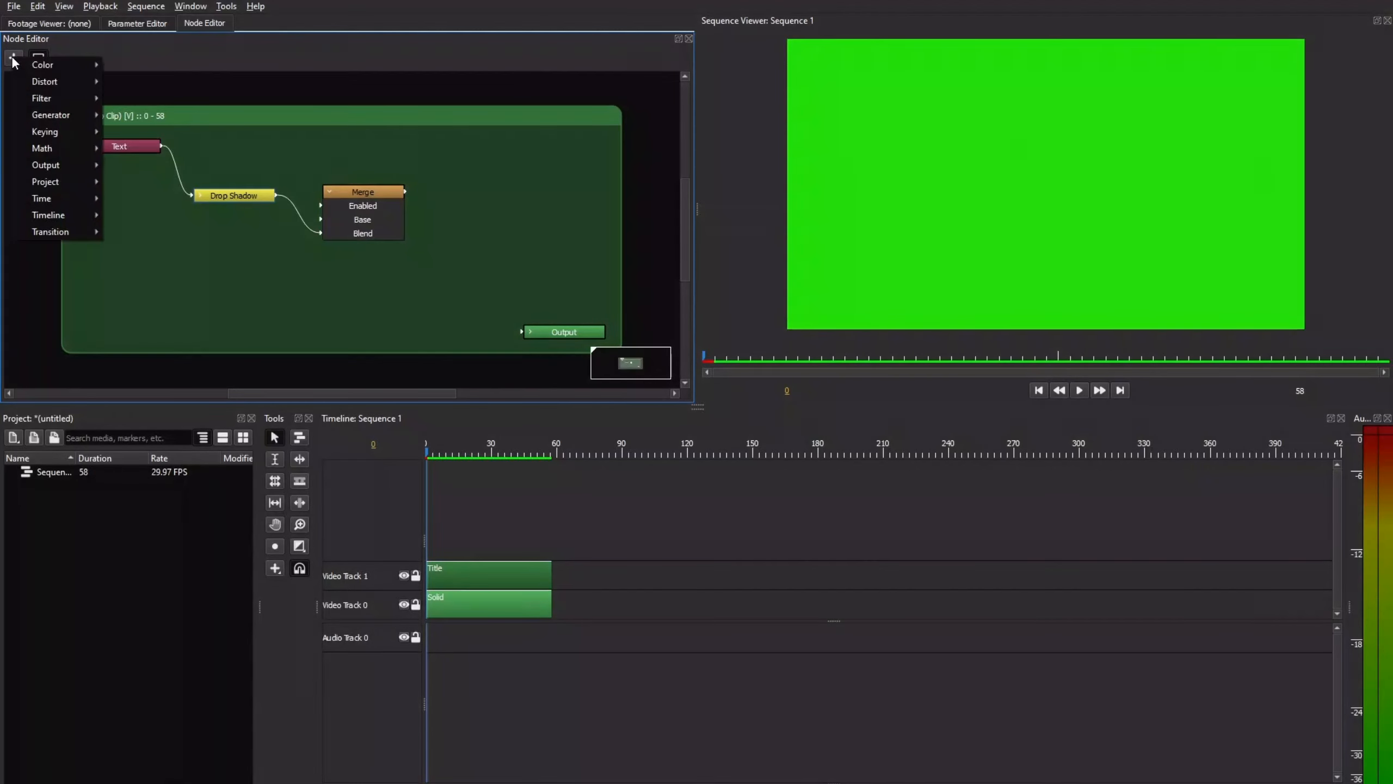
pyautogui.moveTo(61, 115)
pyautogui.click(133, 165)
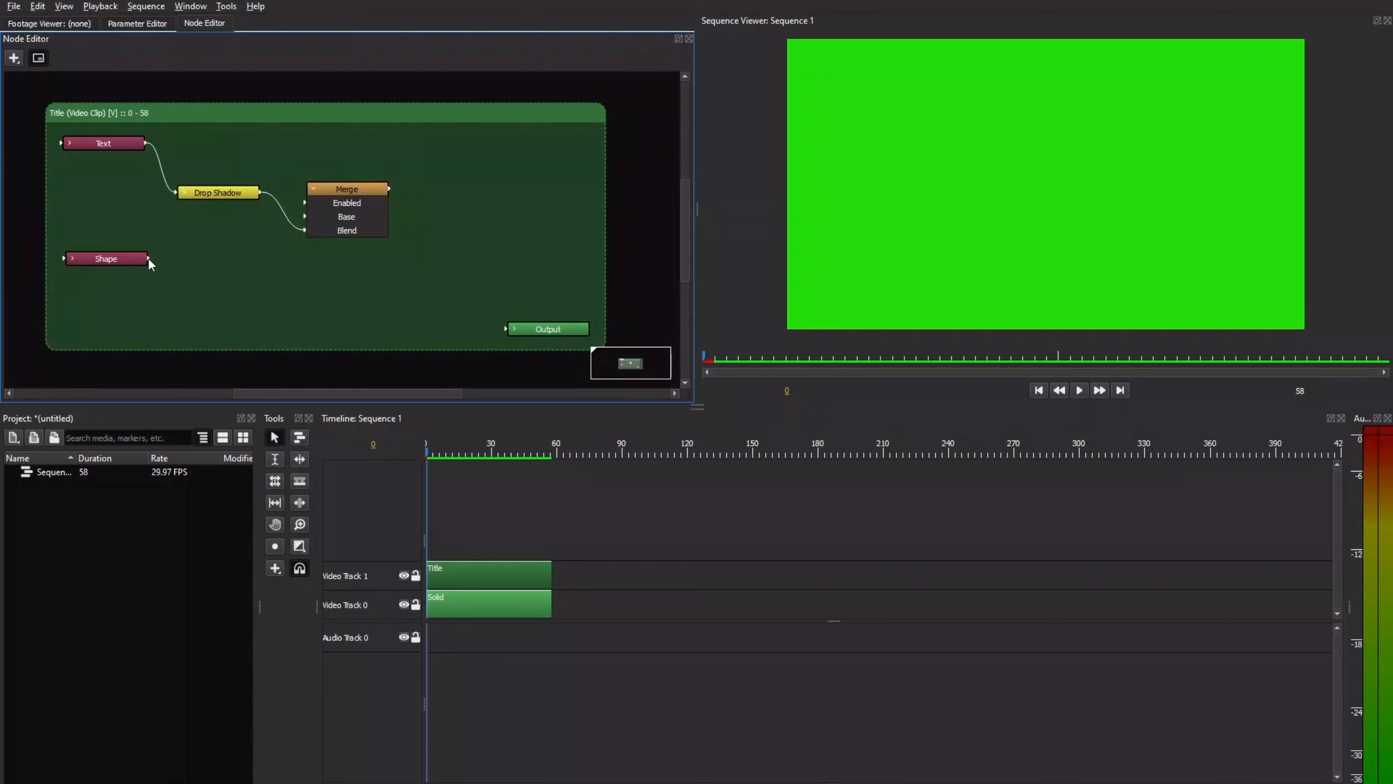
# Step: Connect the Shape node to Merge's Base input and the Merge result to the Output node
pyautogui.moveTo(148, 258); pyautogui.dragTo(523, 331)
pyautogui.moveTo(378, 189); pyautogui.dragTo(391, 205)
pyautogui.moveTo(402, 205); pyautogui.dragTo(475, 279)
pyautogui.moveTo(520, 342); pyautogui.dragTo(523, 329)
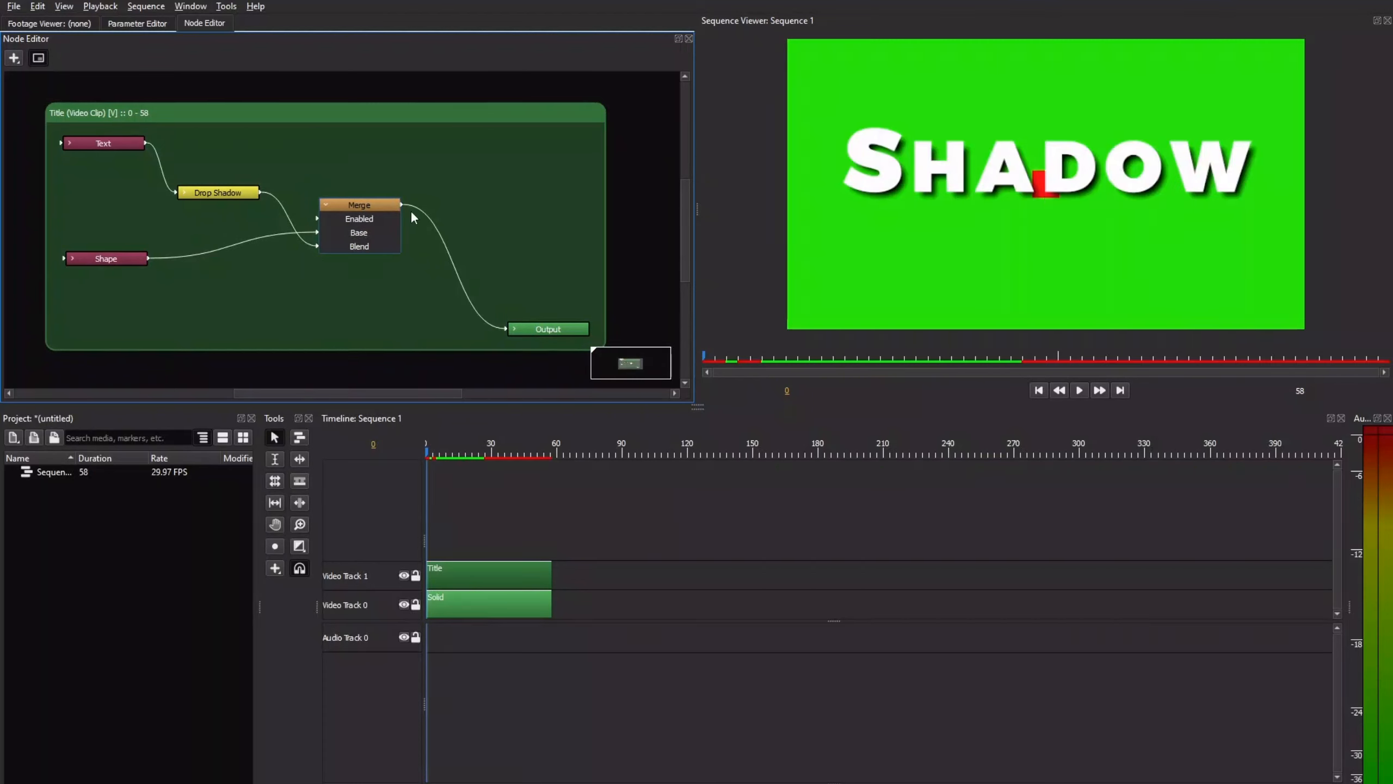
# Step: Color the Shape rectangle orange and make it a 1500 by 43 underline at position 960, 653.5 beneath the title
pyautogui.click(137, 24)
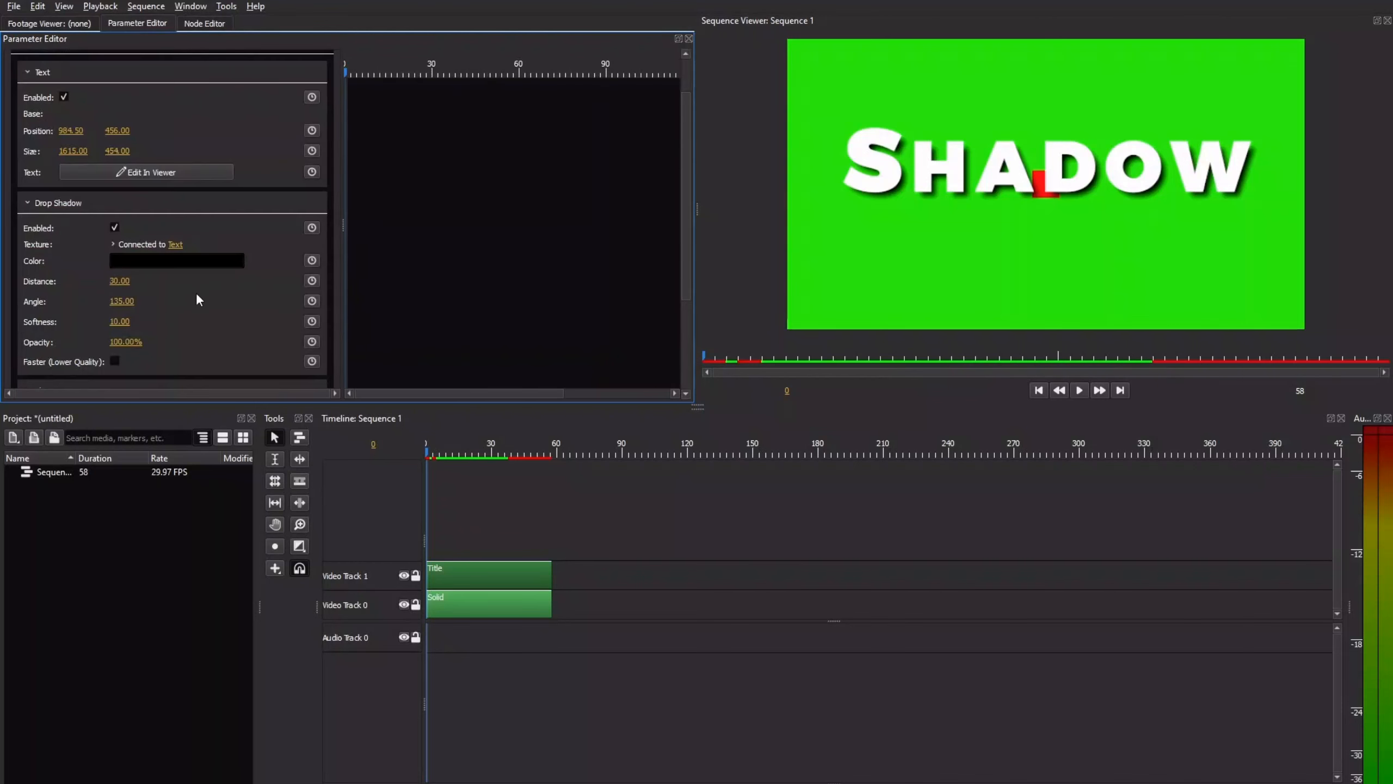
pyautogui.scroll(-3, 204, 298)
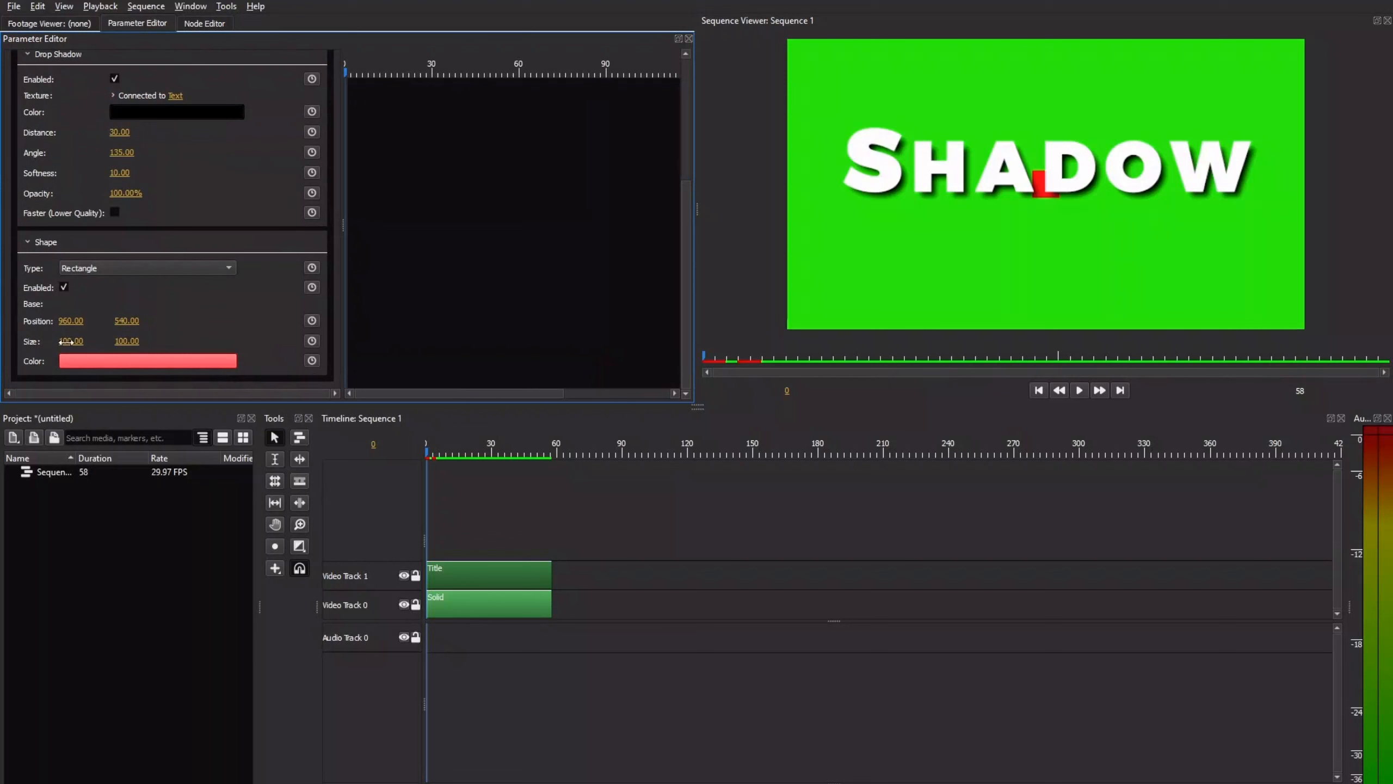
pyautogui.click(141, 362)
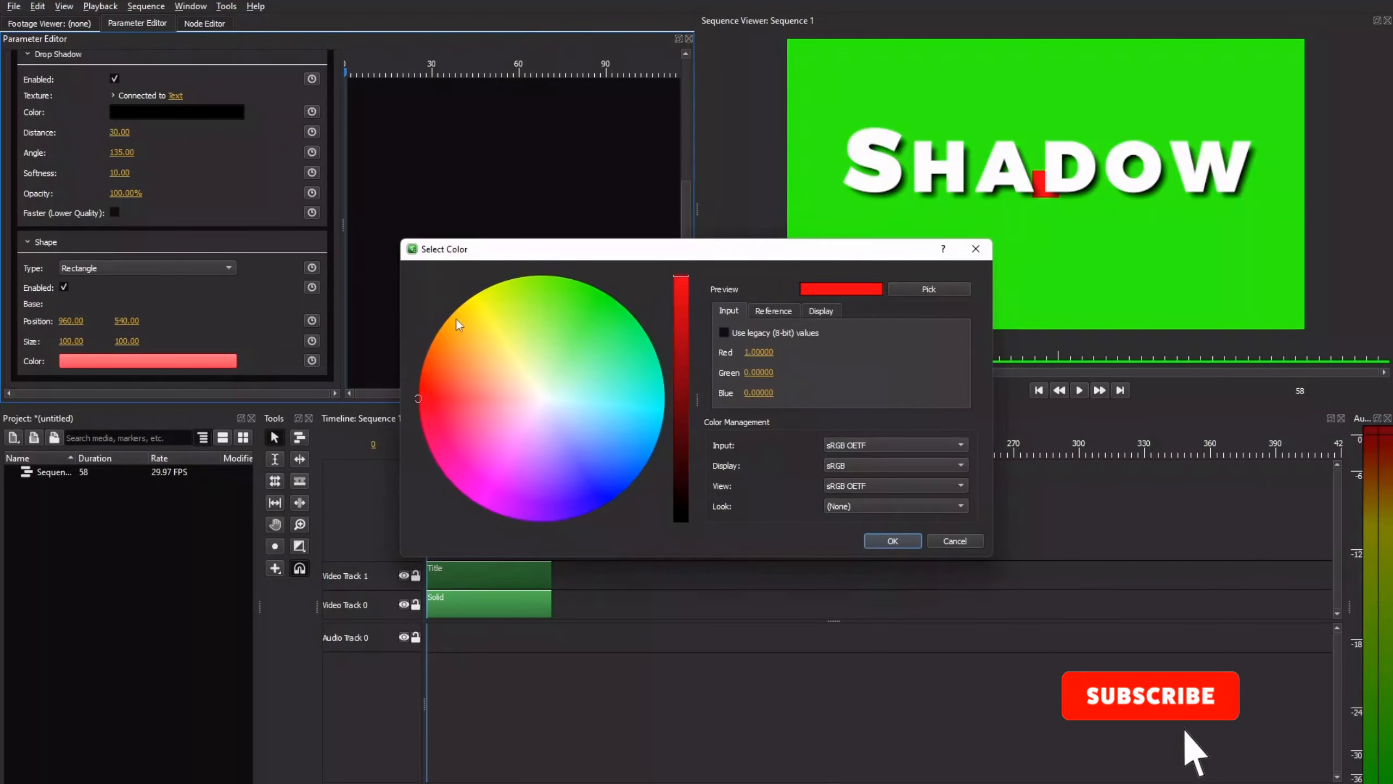
pyautogui.click(462, 316)
pyautogui.click(893, 541)
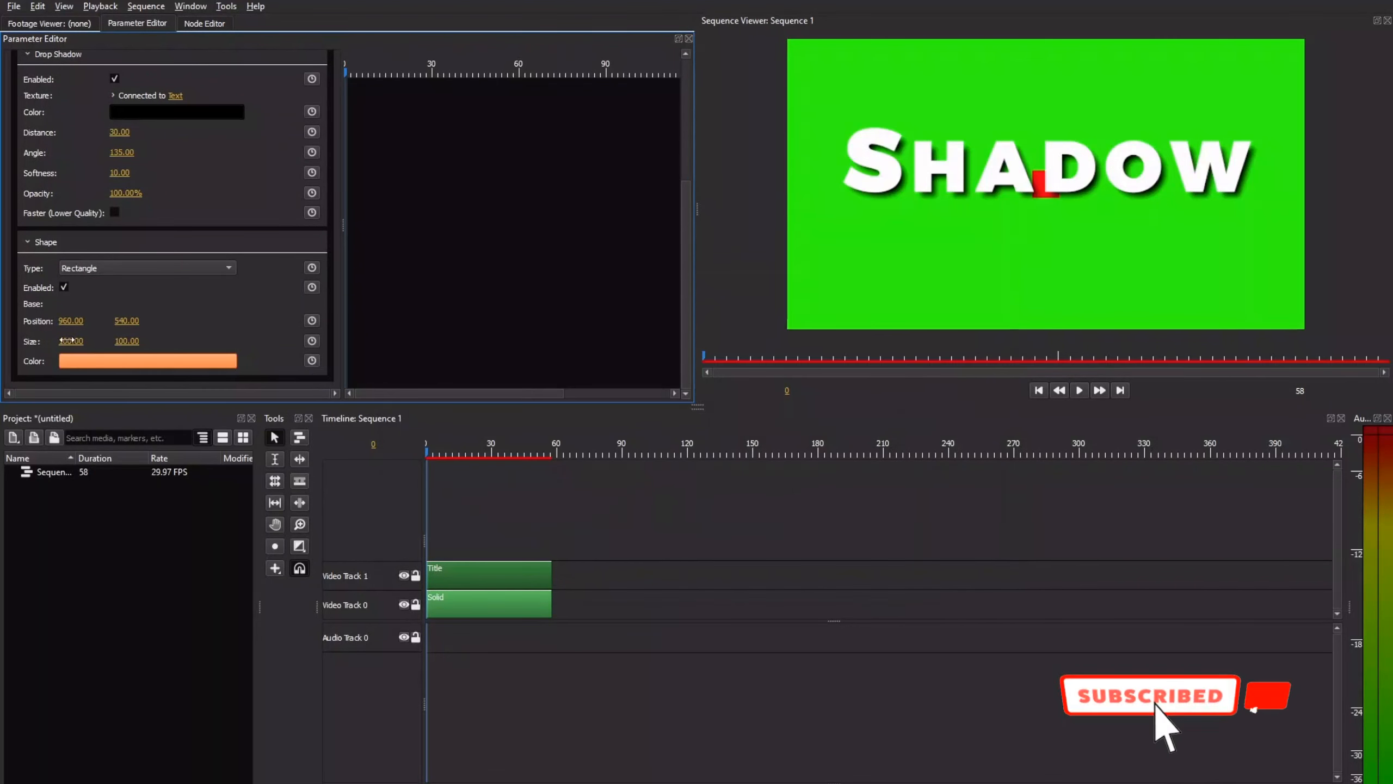
pyautogui.click(71, 342)
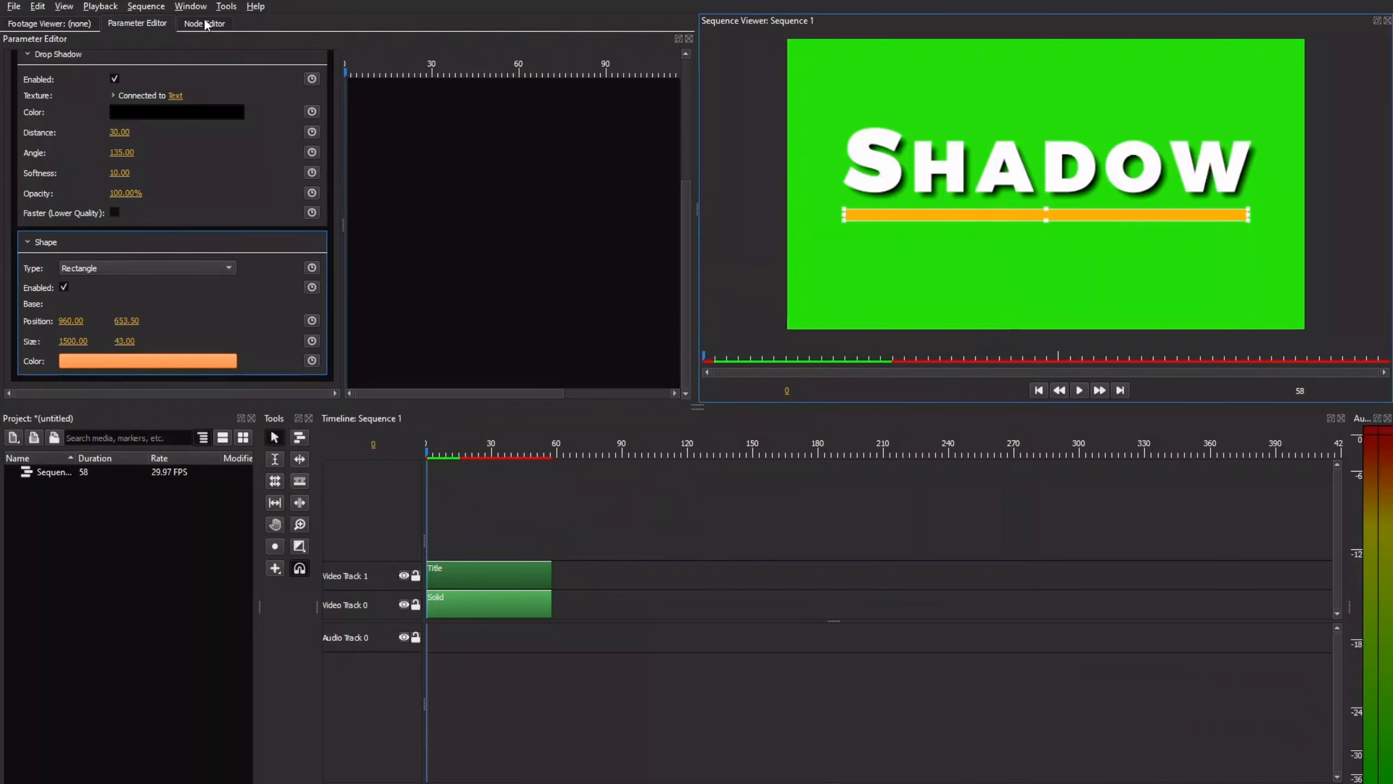
# Step: Copy the Drop Shadow node and insert the copy on the connection between the Shape node and Merge's Base input
pyautogui.click(206, 24)
pyautogui.click(242, 193)
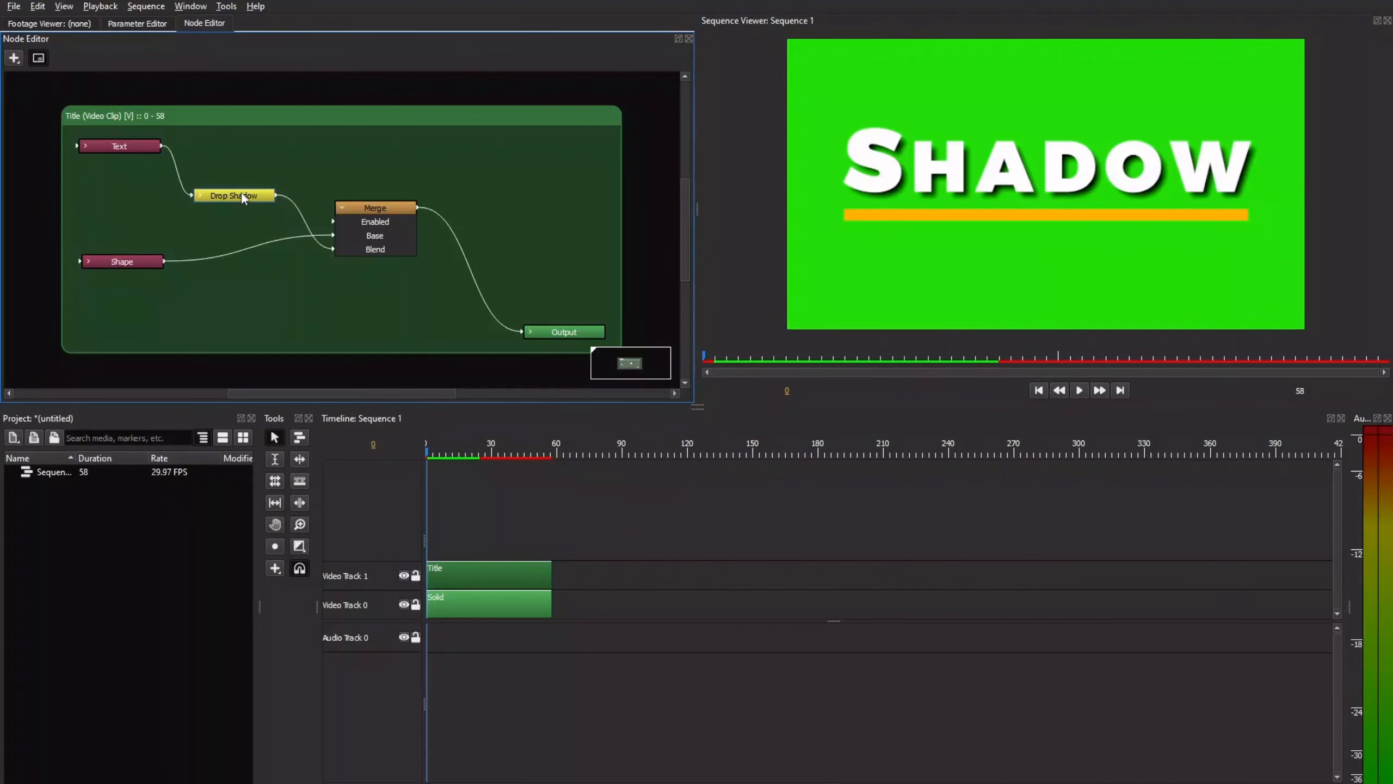
pyautogui.rightClick(241, 192)
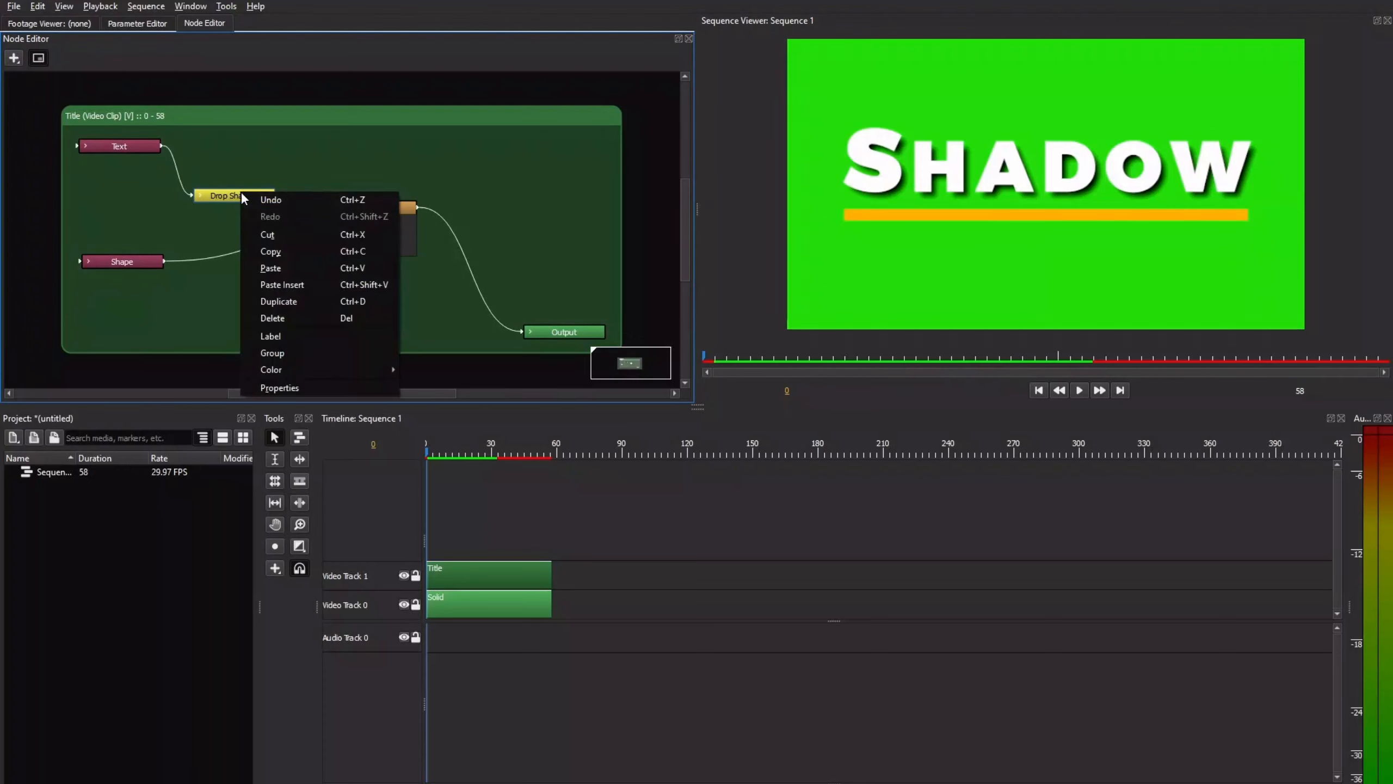
pyautogui.click(268, 254)
pyautogui.rightClick(260, 287)
pyautogui.click(292, 367)
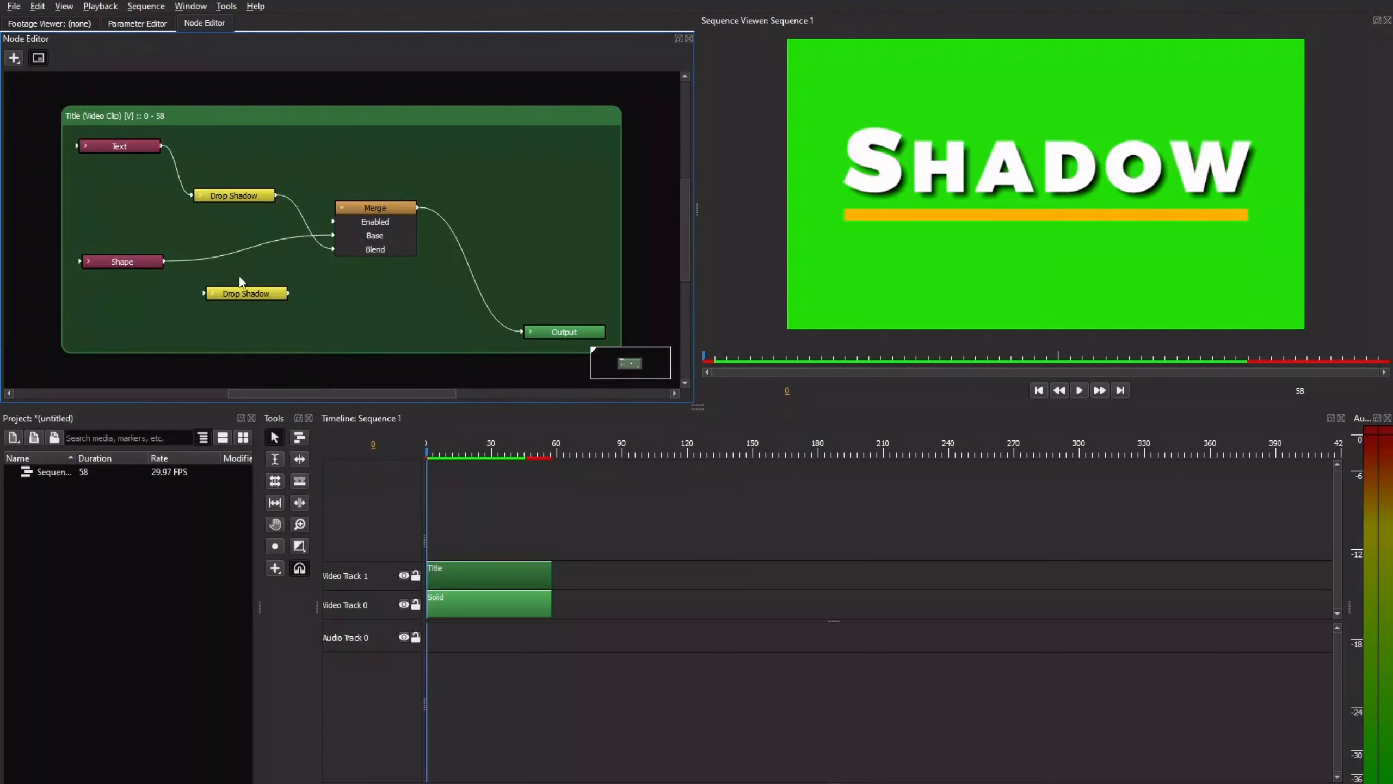
pyautogui.click(239, 254)
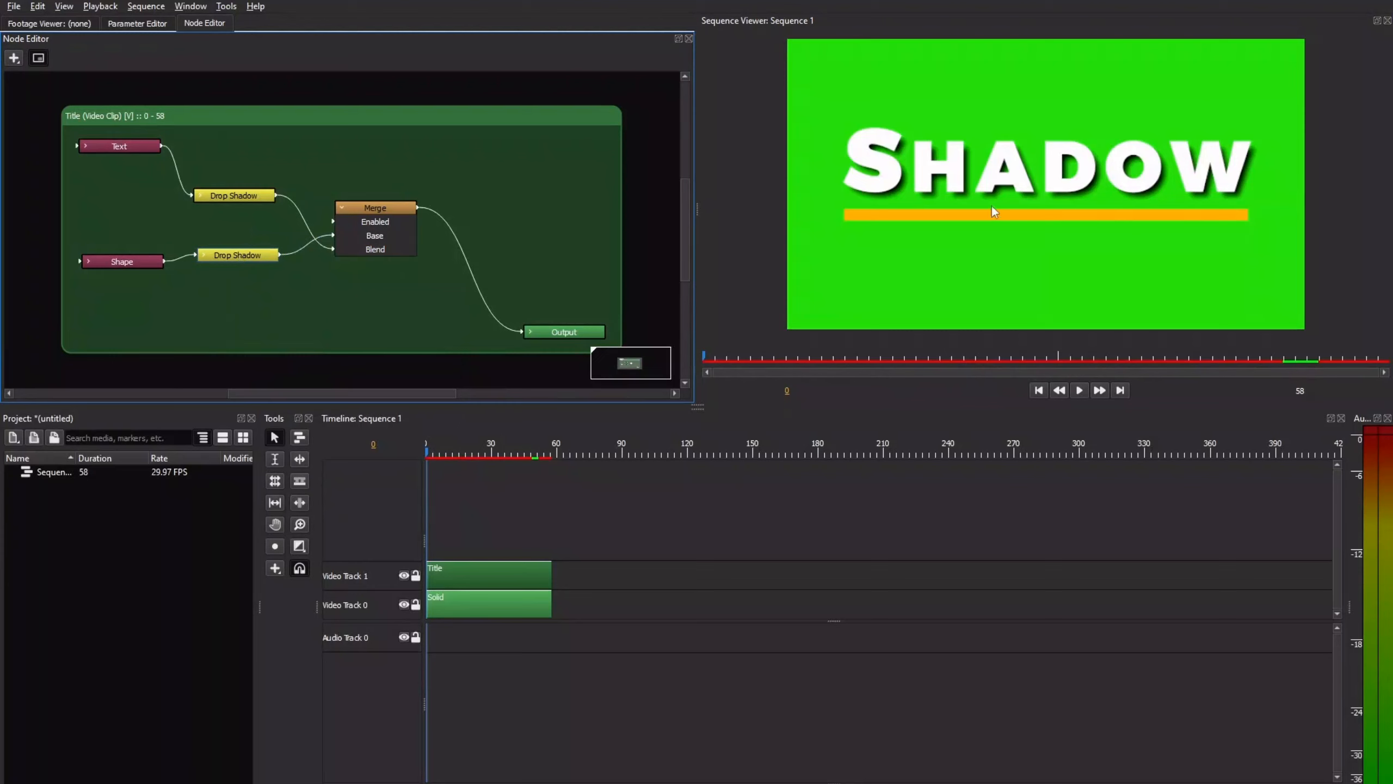